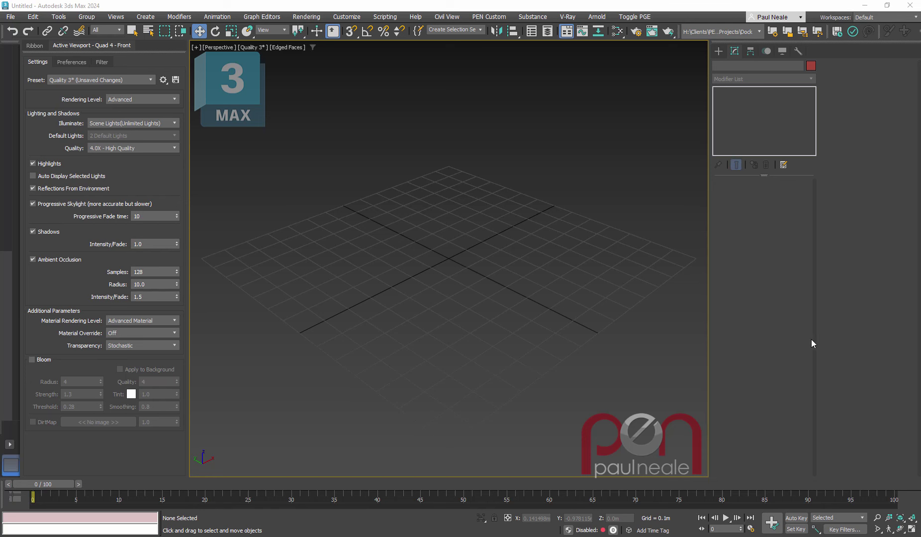
Draw a rectangle spline about 1.47 m long and 0.97 m wide in the Front view, based at the ground line.
key("f")
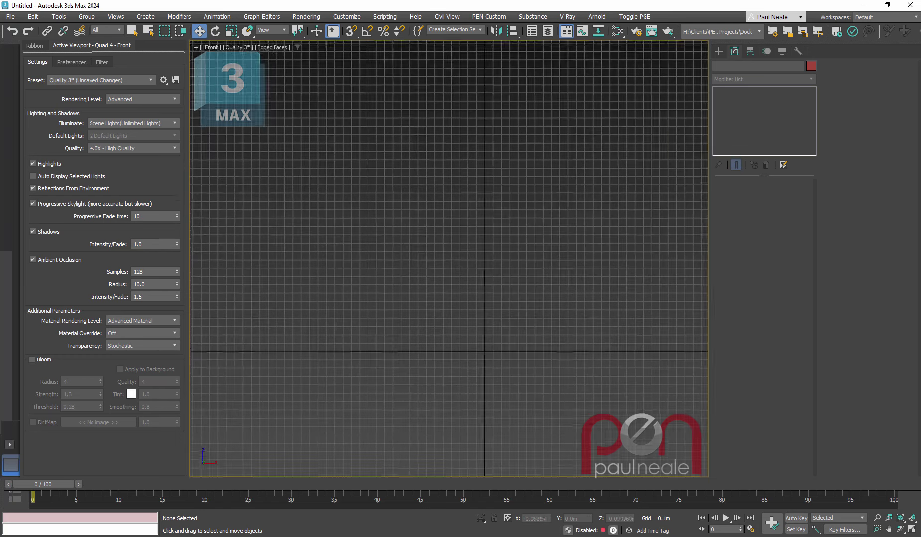
right_click(486, 251)
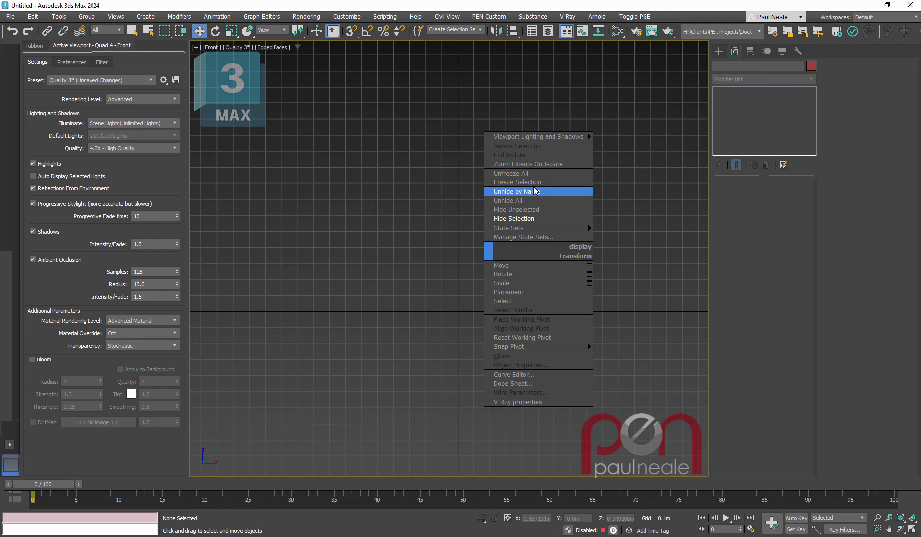
right_click(449, 246, "ctrl")
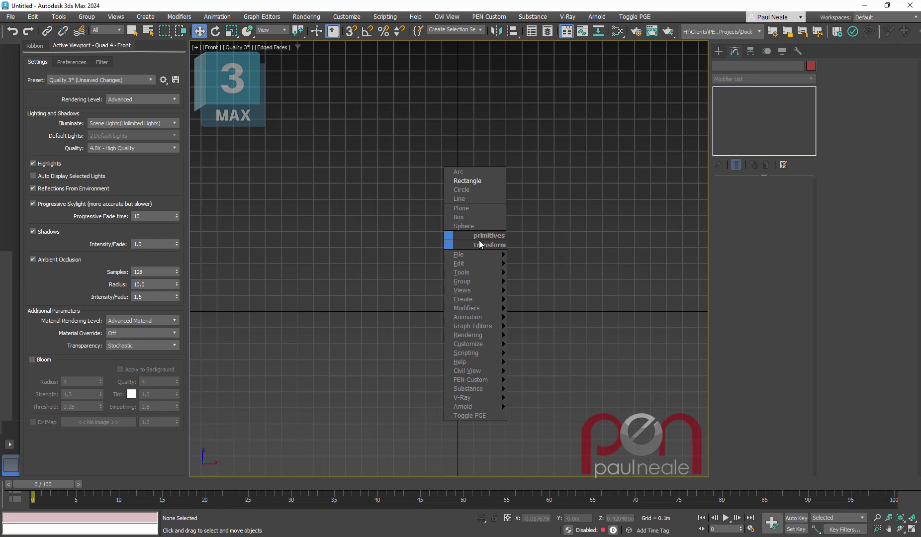
left_click(485, 181)
left_click_drag(396, 76, 550, 311)
middle_click_drag(575, 307, 575, 316)
right_click(583, 304)
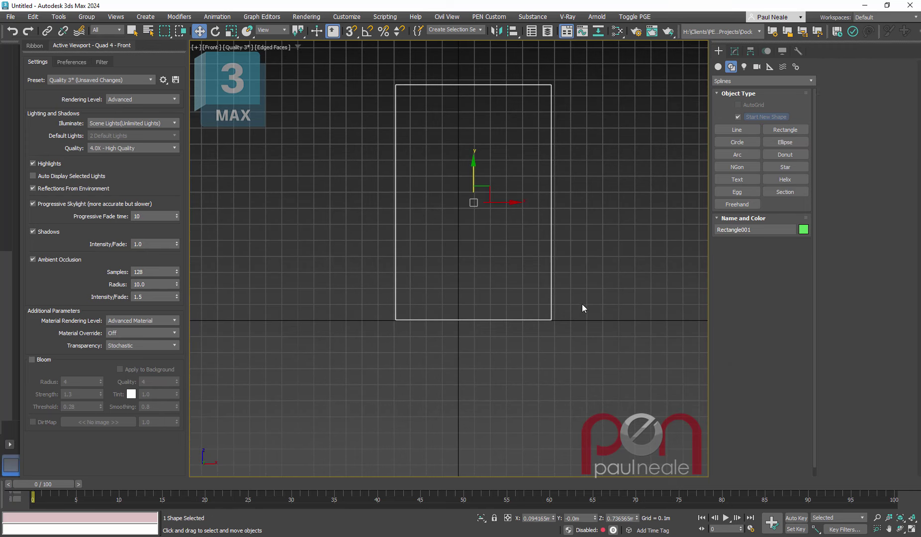
Set the rectangle's length to 1.5 m.
left_click(735, 51)
left_click(749, 184)
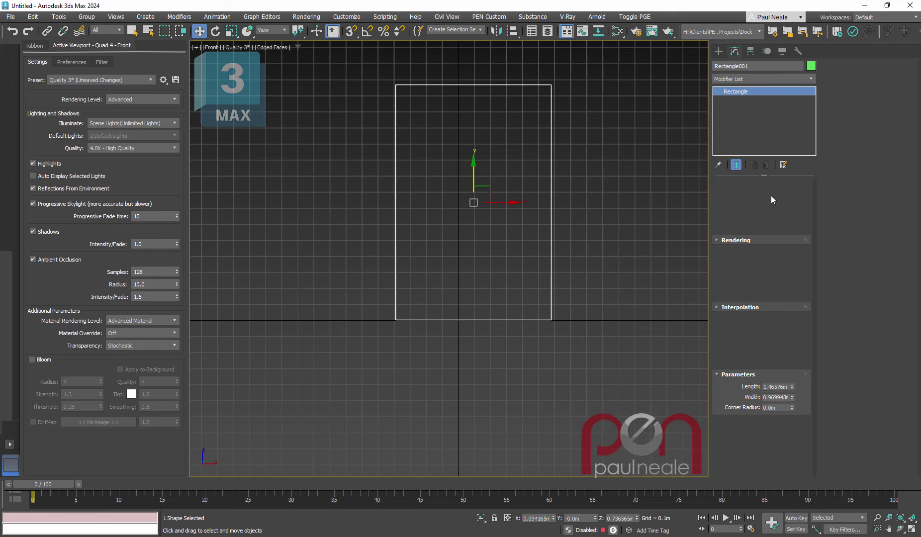
left_click(775, 217)
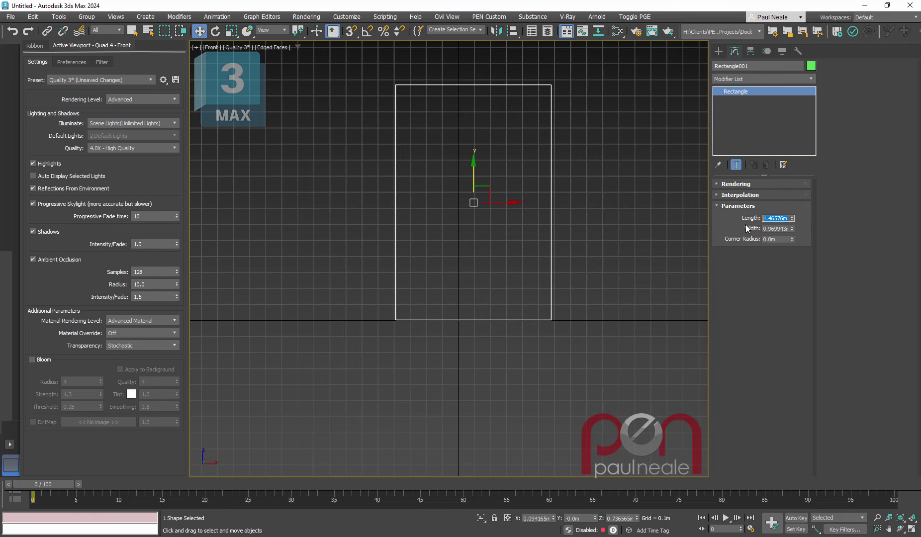
type("1.5")
key("Return")
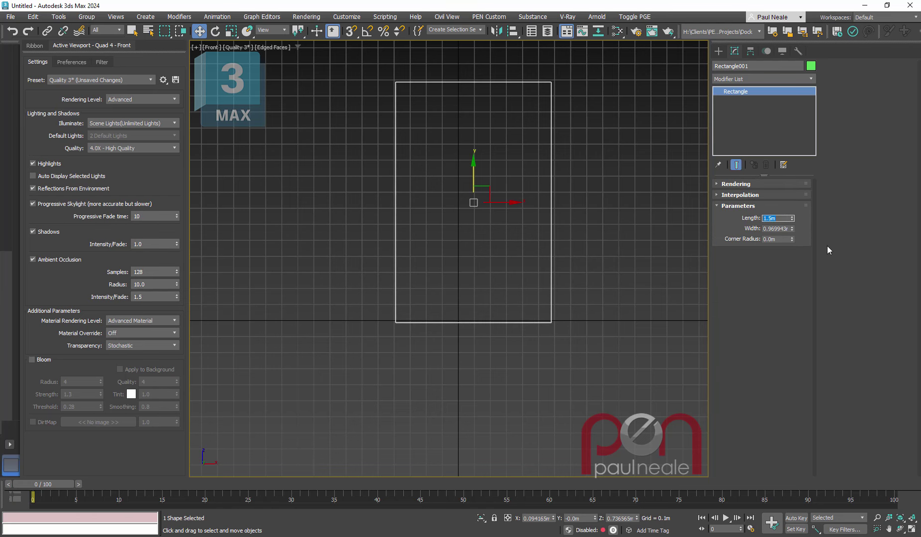
Centre the rectangle at X 0 and place it at about Z 0.757 m so its base sits near the ground line.
middle_click_drag(503, 202, 517, 223)
left_click_drag(515, 224, 498, 223)
right_click(637, 519)
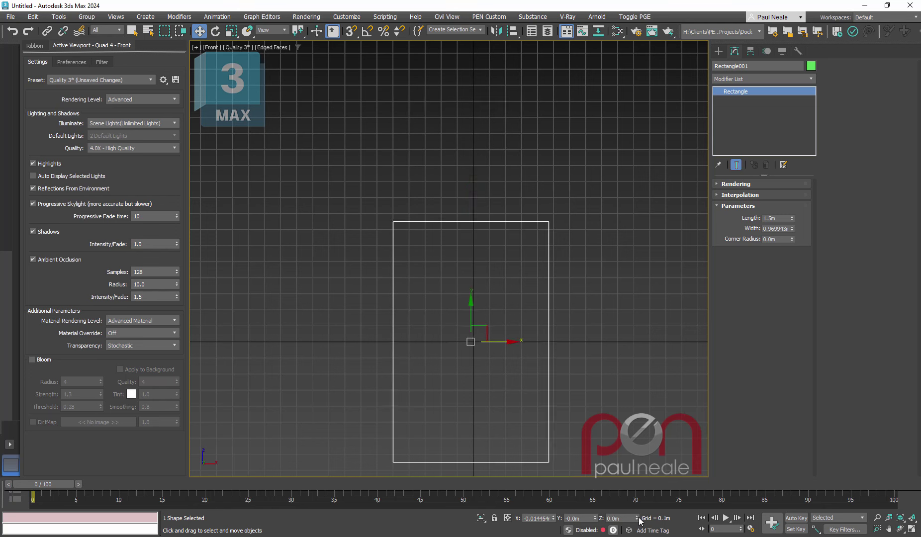
right_click(553, 516)
left_click_drag(480, 319, 465, 196)
middle_click_drag(545, 236, 474, 184)
scroll(541, 240, "up", 2)
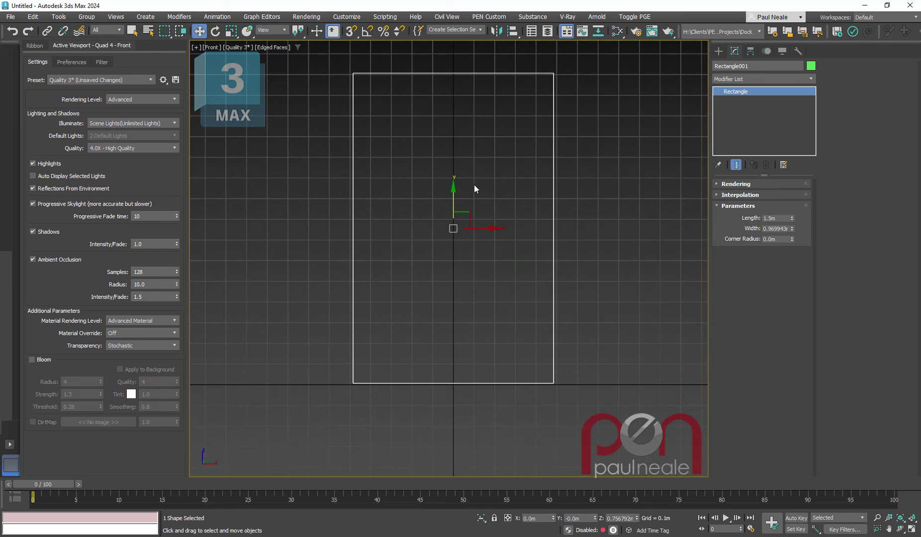
Convert the rectangle to an editable spline.
right_click(397, 178)
mouse_move(488, 328)
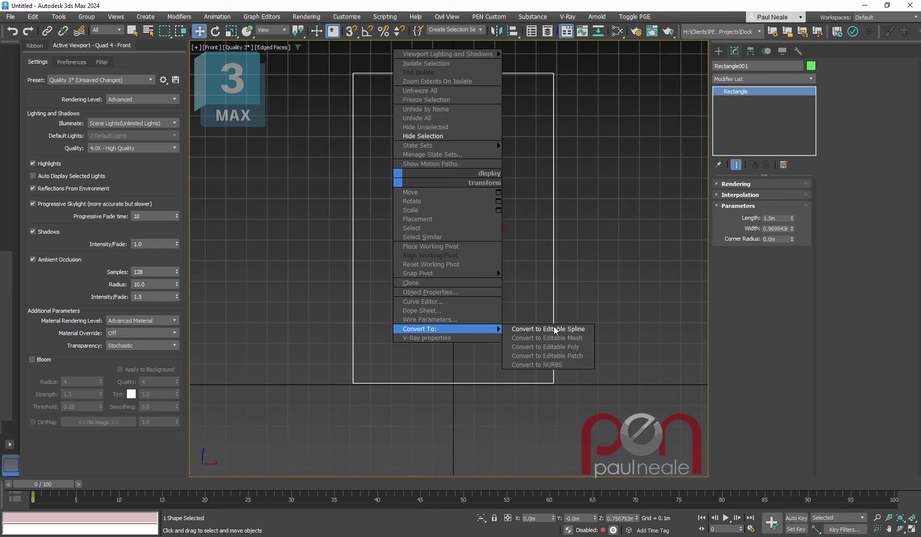
left_click(556, 328)
middle_click_drag(488, 274, 496, 284)
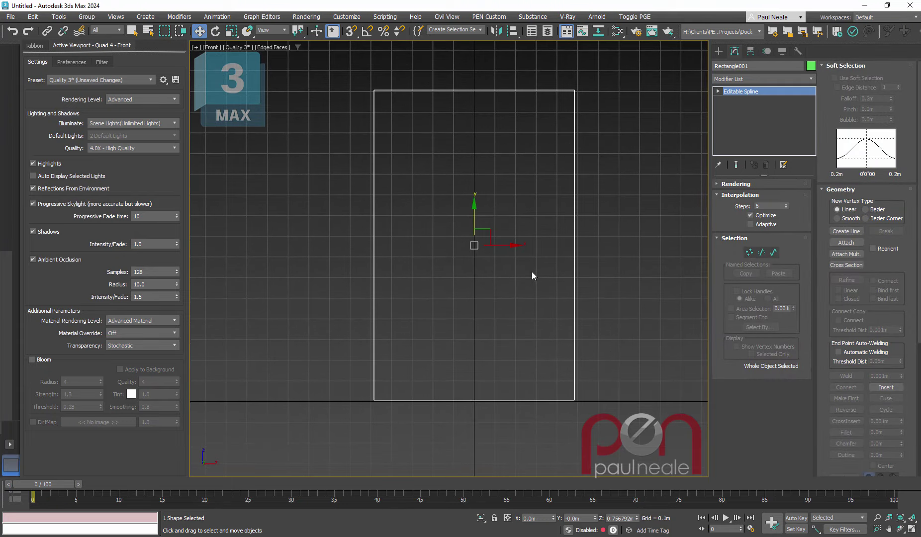
Divide the spline's top and left segments at their midpoints.
key("2")
left_click(468, 90)
left_click(374, 234, "ctrl")
right_click(397, 242)
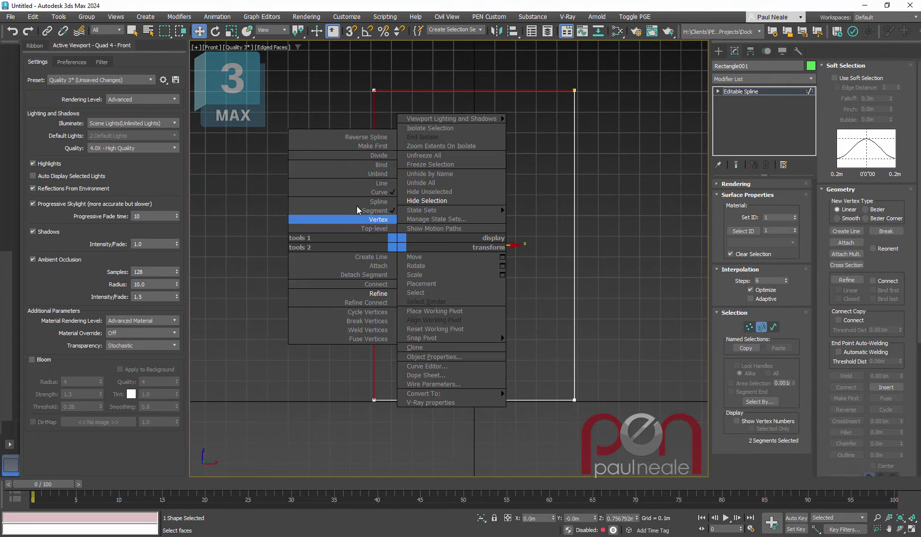
left_click(363, 155)
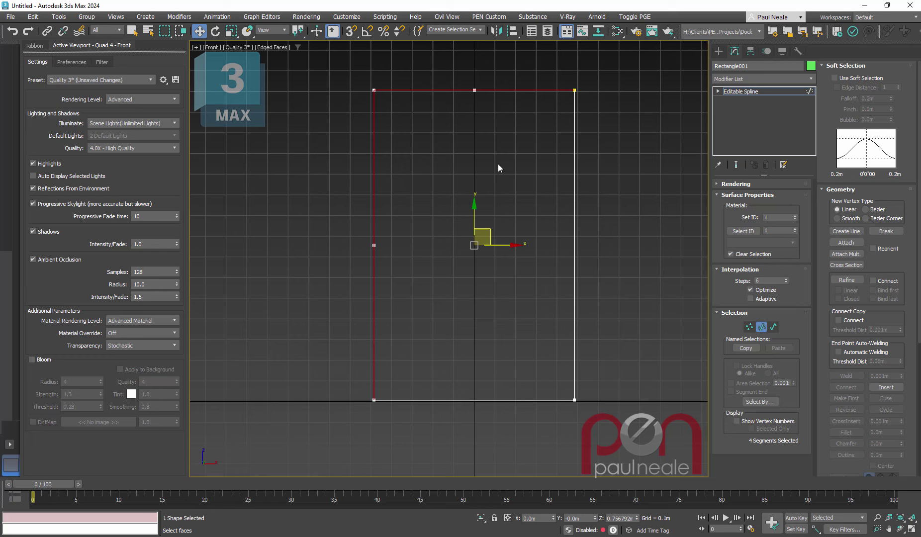
Delete all segments except the upper-left quarter, keeping the left half of the top edge and the upper half of the left edge.
left_click_drag(535, 72, 592, 124)
left_click_drag(435, 439, 437, 437, "ctrl")
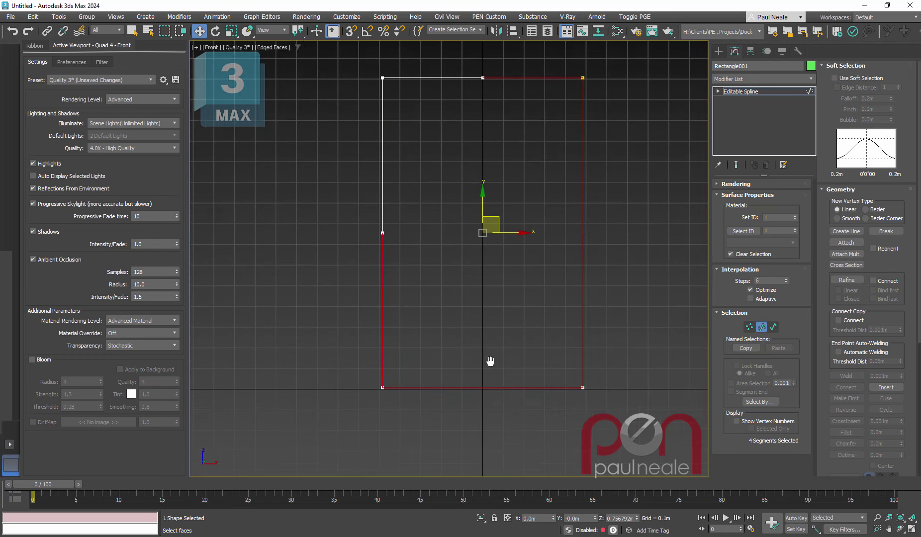
key("Delete")
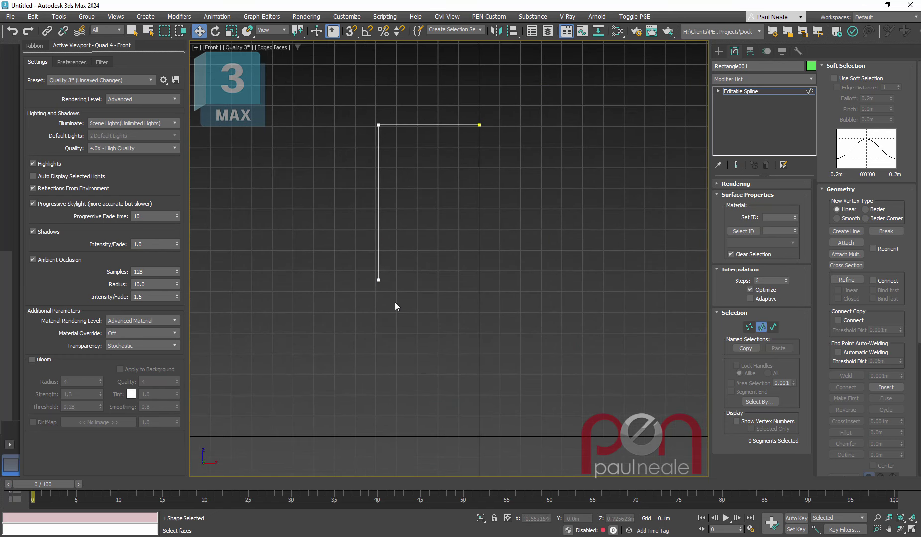
middle_click_drag(435, 177, 456, 185)
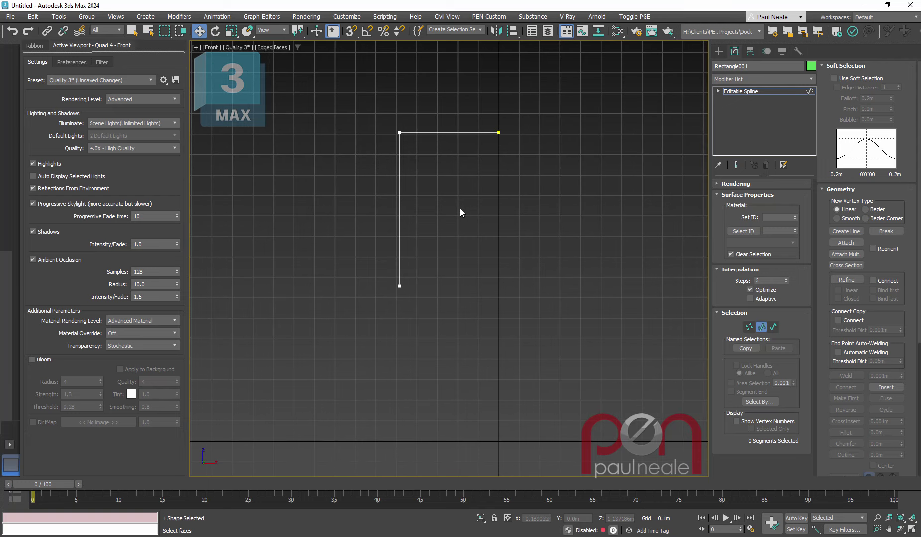
Add a Spline Mirror modifier on the Y axis with Slice Along Mirror off and a weld threshold of 1.0.
type("x")
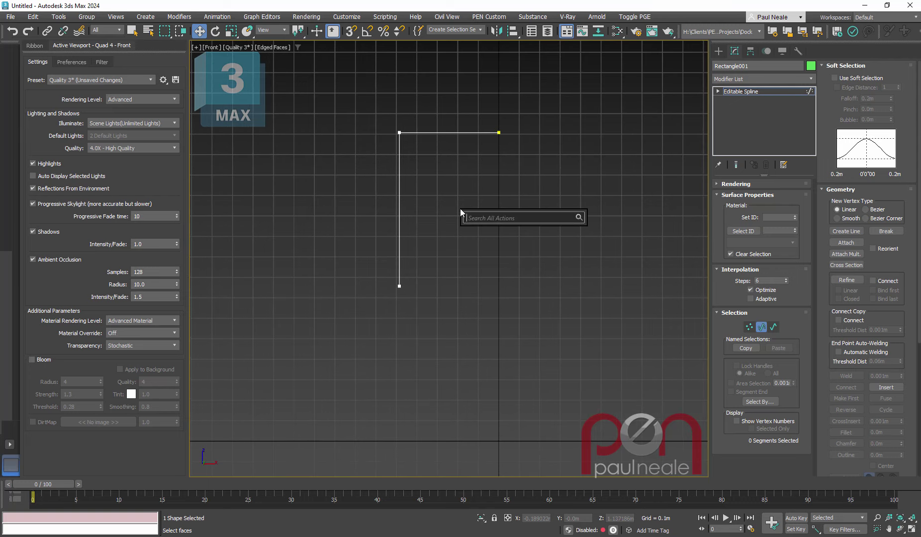
type("spline m")
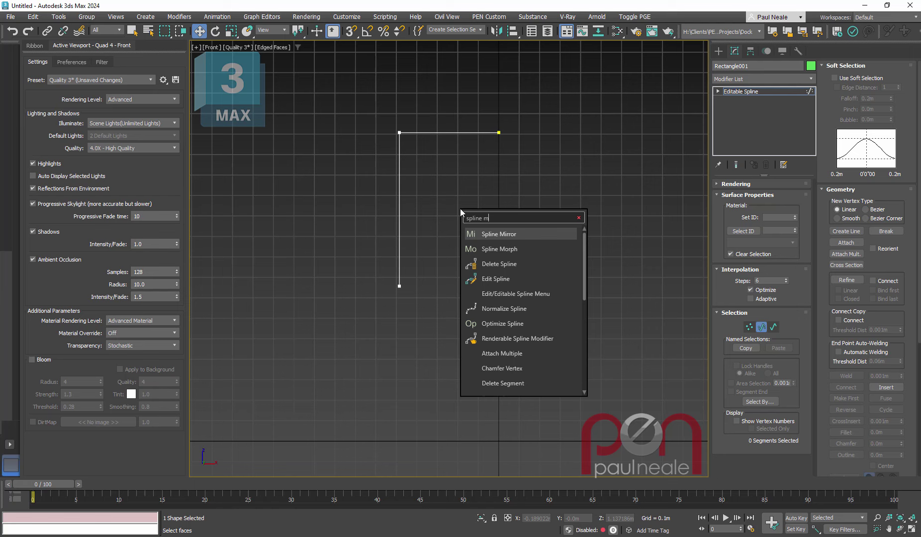
left_click(521, 233)
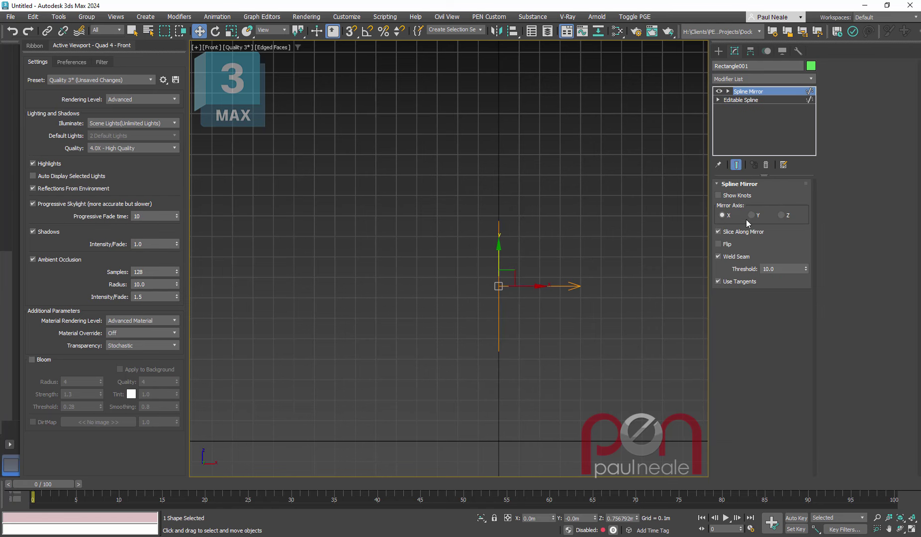
left_click(752, 215)
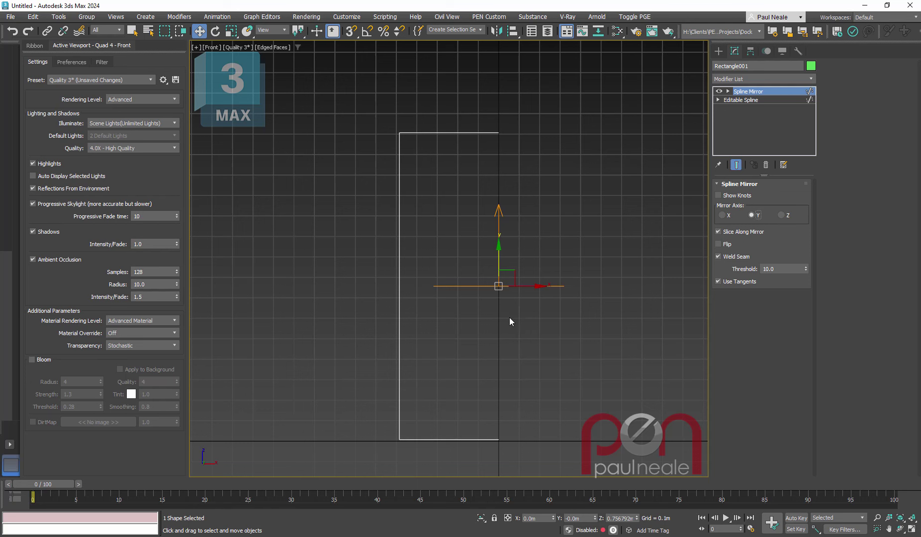
left_click(728, 232)
key("Tab")
middle_click_drag(580, 302, 587, 300)
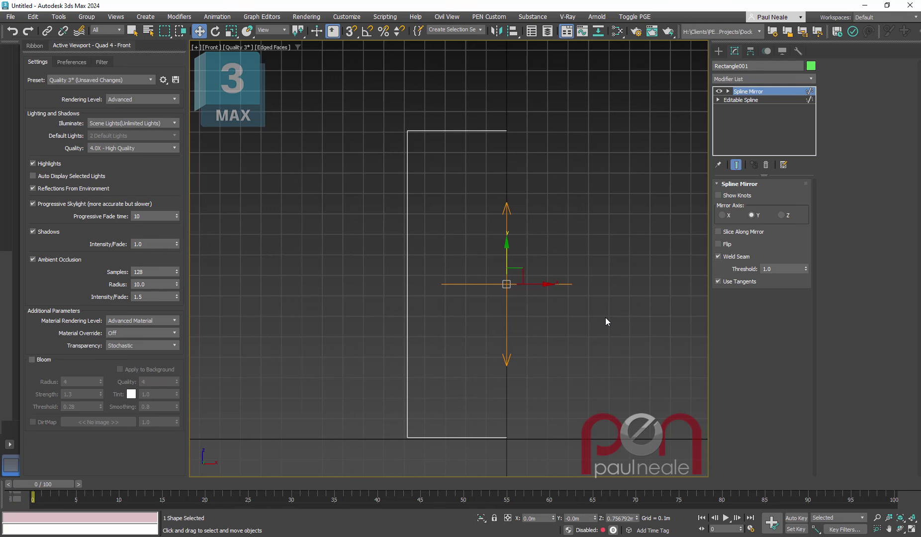
middle_click_drag(558, 247, 566, 248)
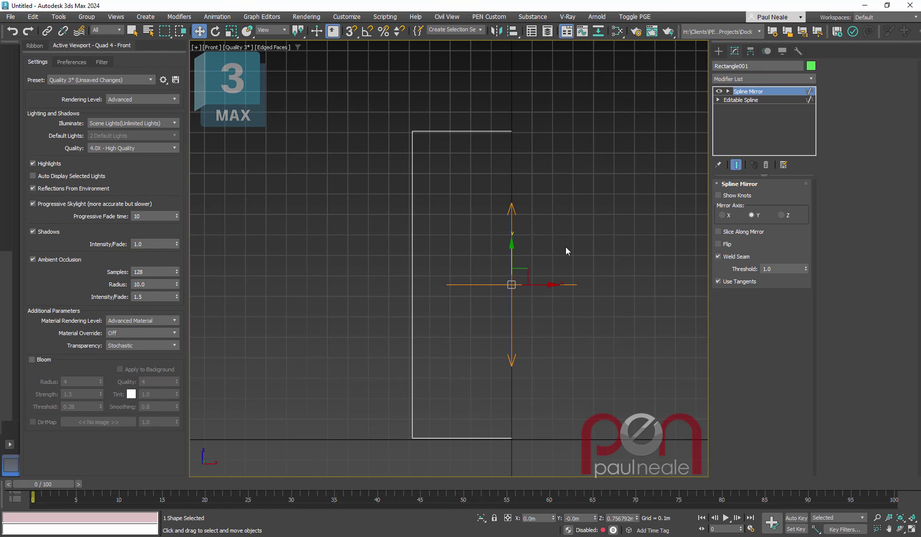
Add a Lathe modifier to the mirrored profile with Weld Core and Generate Mapping Coords enabled.
type("x")
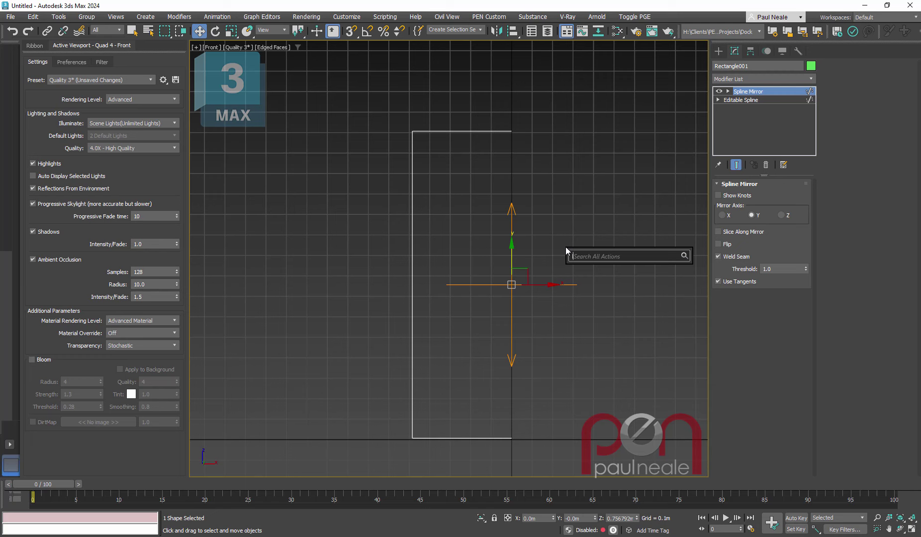
type("lathe")
left_click(631, 274)
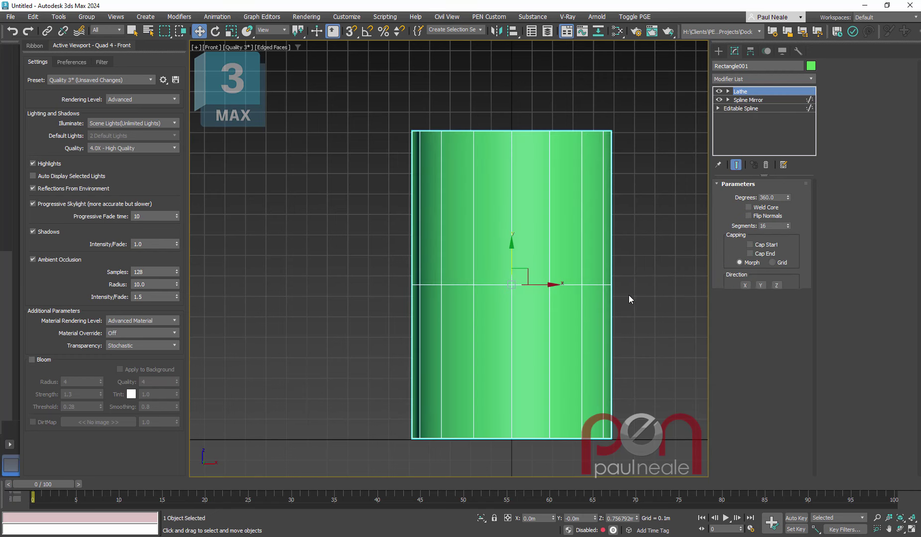
left_click(749, 207)
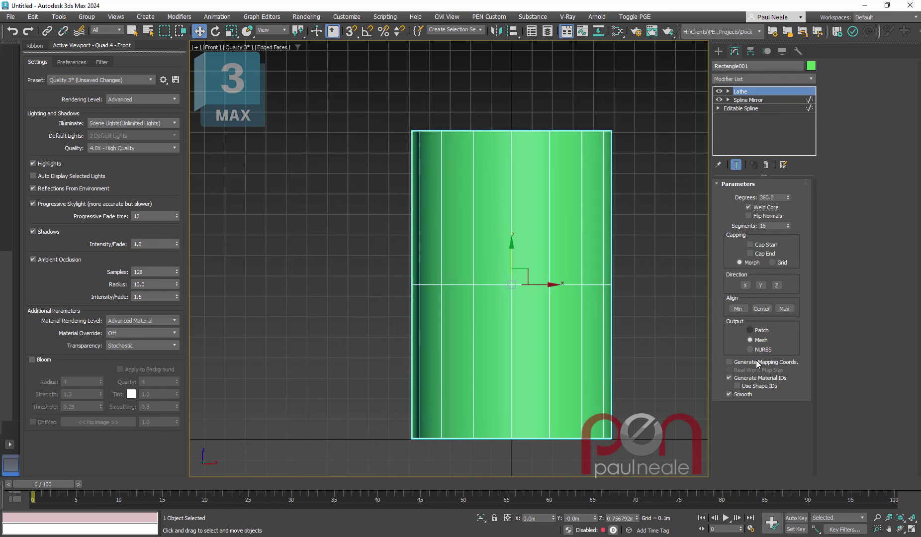
left_click(736, 363)
middle_click_drag(634, 281, 635, 269)
Change the lathed object's colour to the dark red custom swatch.
left_click(811, 66)
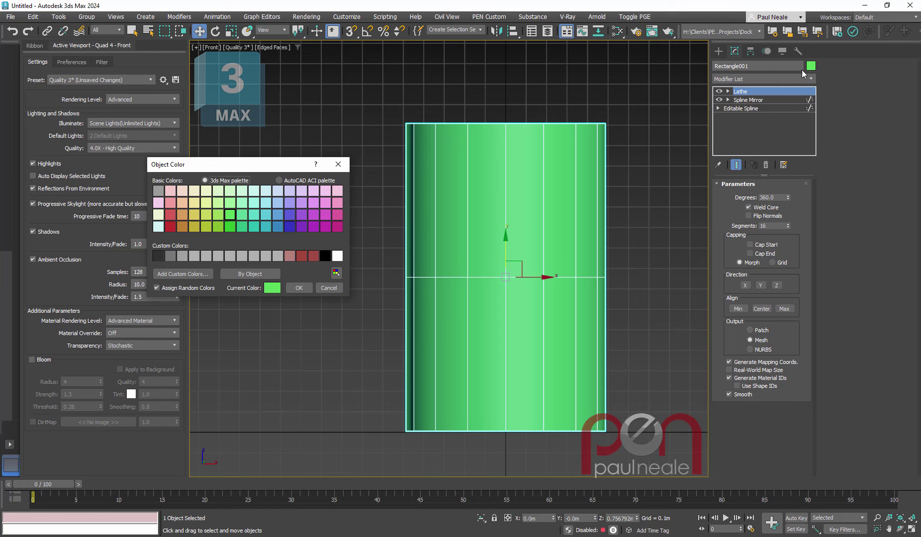
left_click(302, 255)
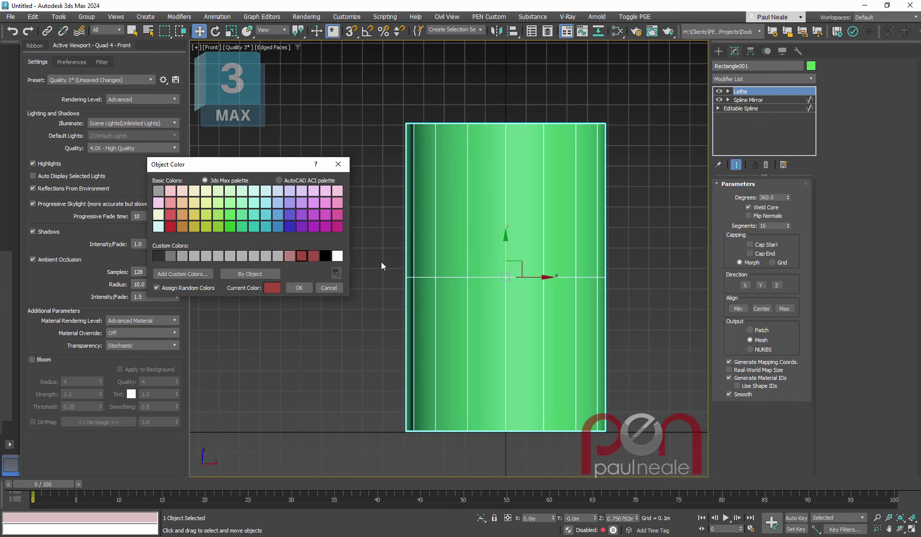
left_click(299, 288)
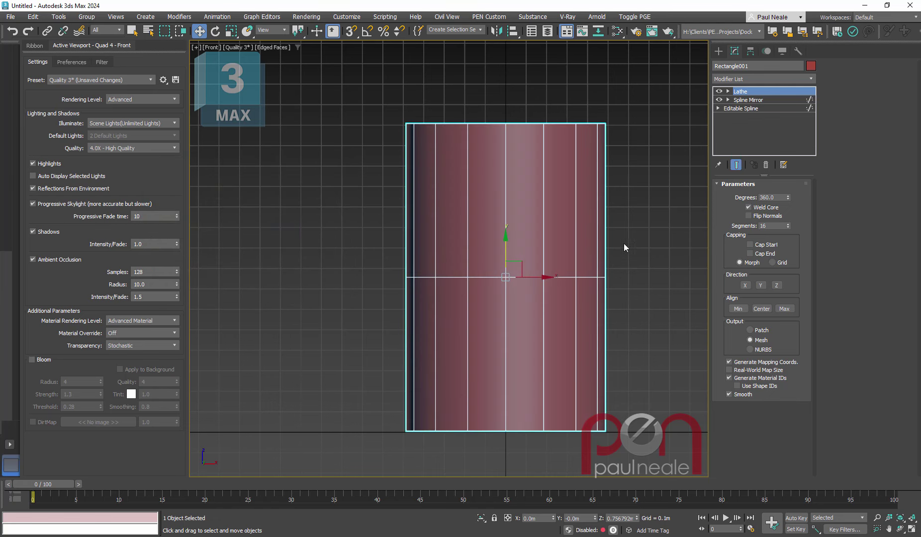
Convert all three vertices of the base Editable Spline to Corner type.
middle_click_drag(649, 310, 623, 302)
left_click(744, 109)
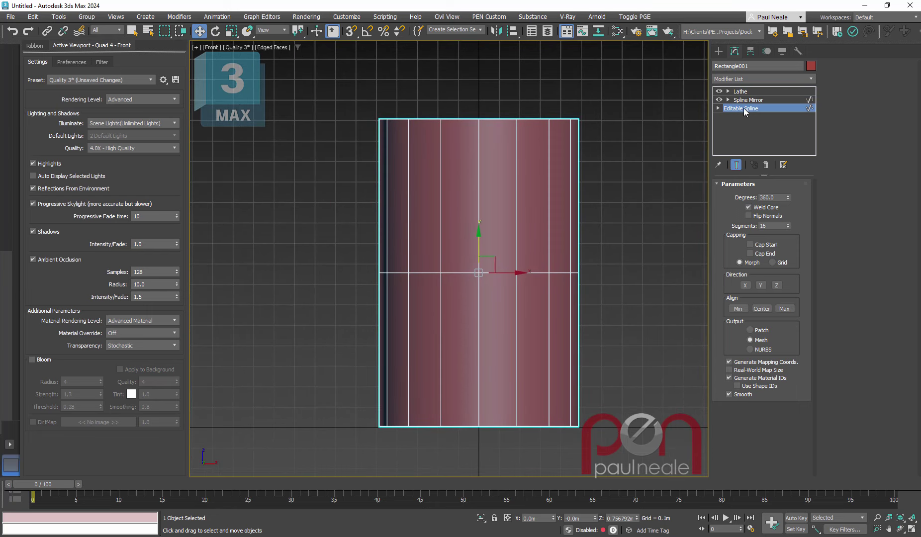
scroll(461, 158, "up", 3)
middle_click_drag(462, 166, 490, 227)
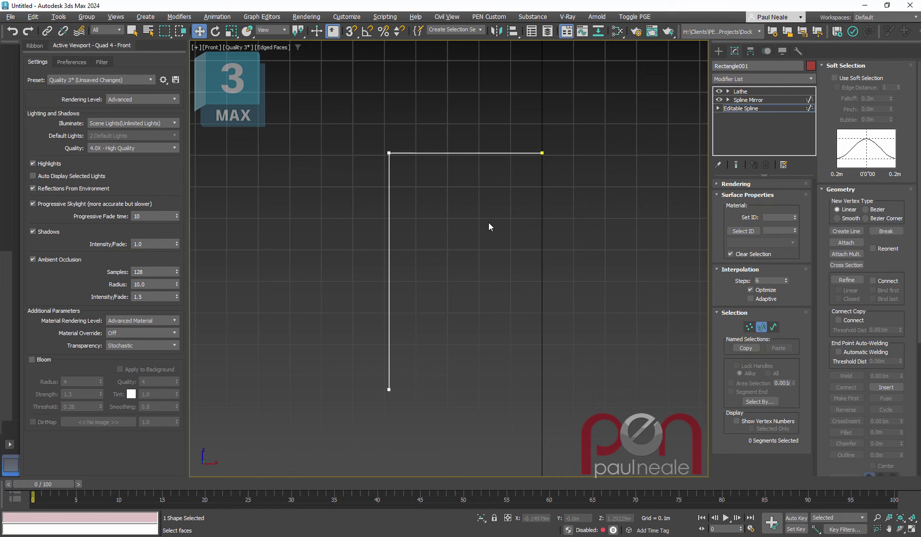
mouse_move(447, 321)
middle_mouse_down()
mouse_move(443, 295)
mouse_move(446, 304)
middle_mouse_up()
key("1")
scroll(466, 287, "down", 2)
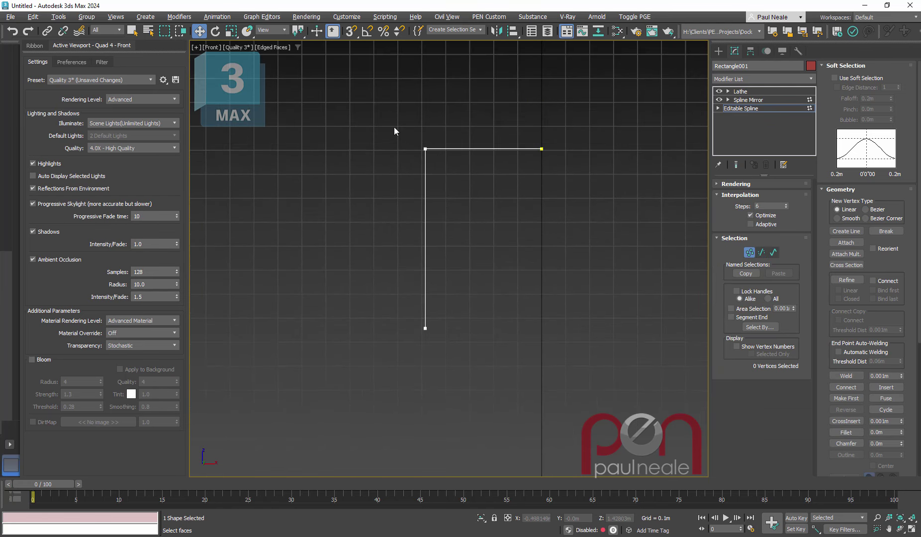
left_click_drag(393, 130, 578, 363)
right_click(415, 261)
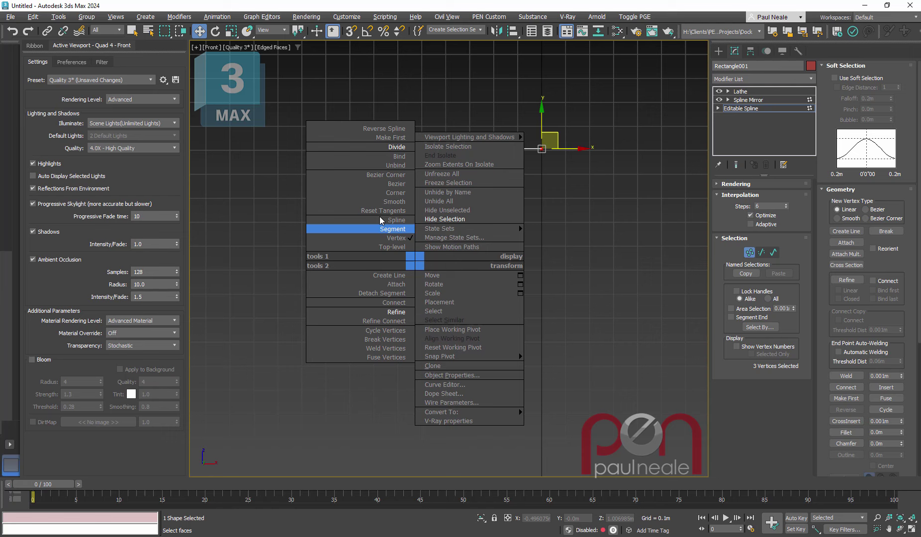
left_click(391, 193)
scroll(410, 277, "down", 1)
middle_click_drag(433, 275, 423, 277)
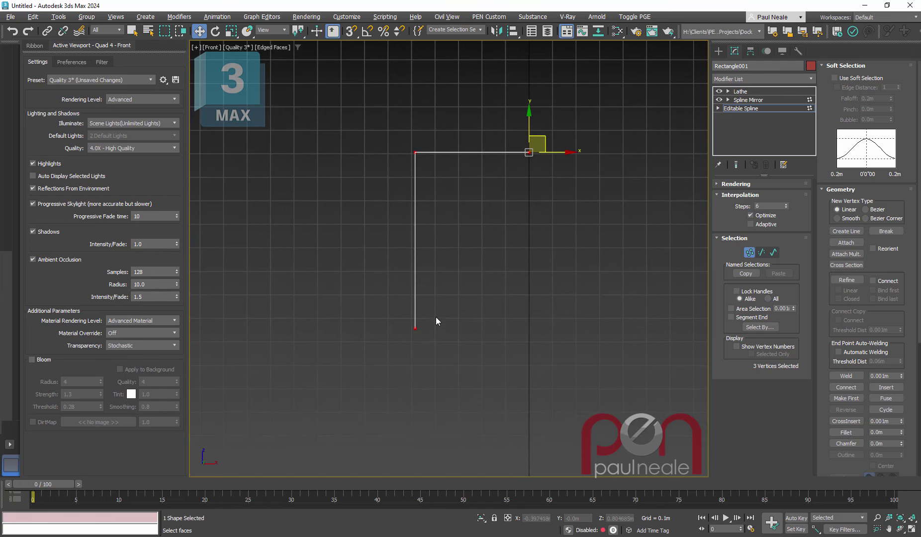
Convert the profile's lower end vertex to Bezier and shape the side into an outward bulge.
left_click(415, 328)
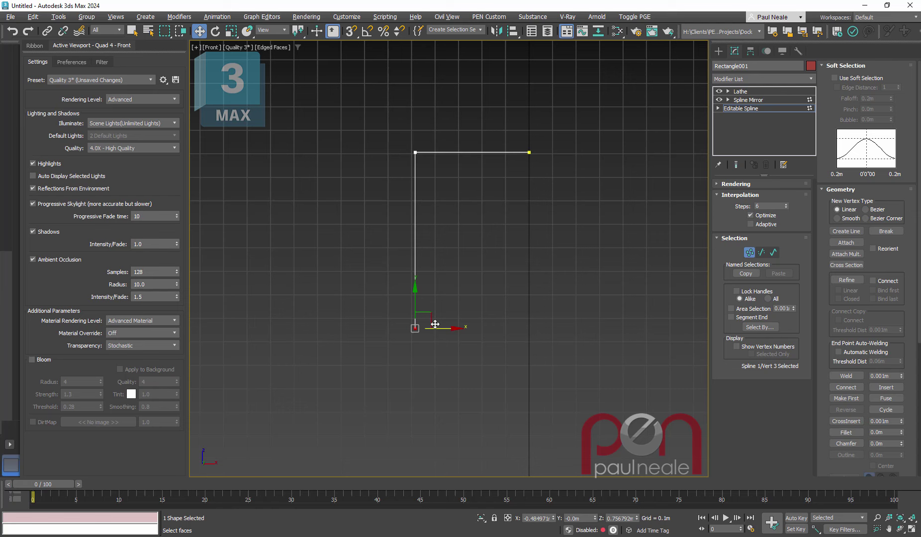
right_click(397, 306)
left_click(383, 230)
left_click_drag(417, 326, 400, 317)
Convert the profile's upper outer vertex to Bezier Corner and pull its lower handle outward to round the side.
scroll(396, 151, "up", 1)
scroll(396, 150, "up", 1)
left_click_drag(407, 124, 454, 181)
right_click(408, 177)
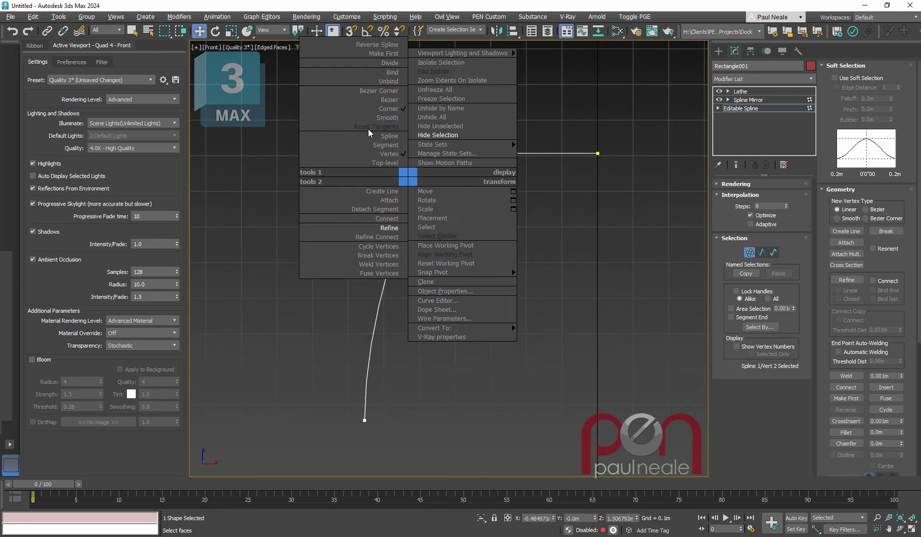
left_click(384, 99)
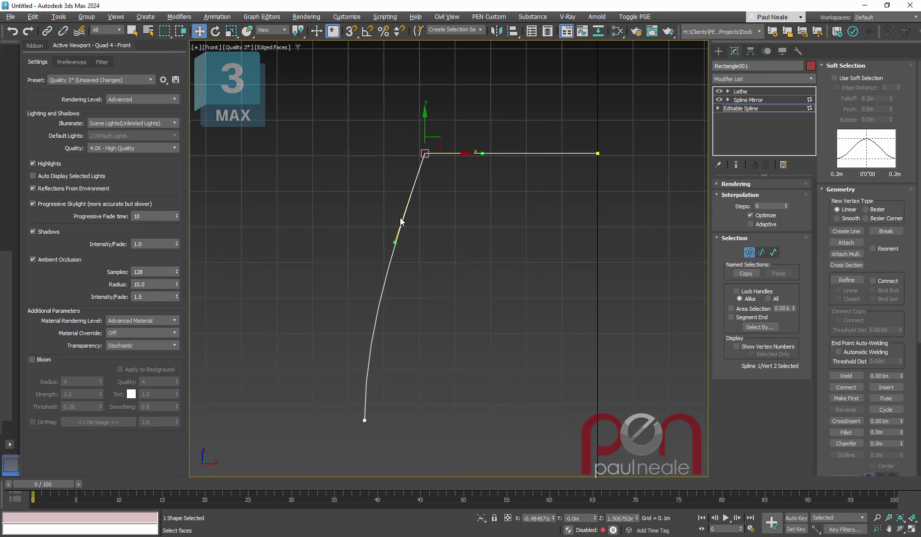
left_click_drag(395, 243, 383, 240)
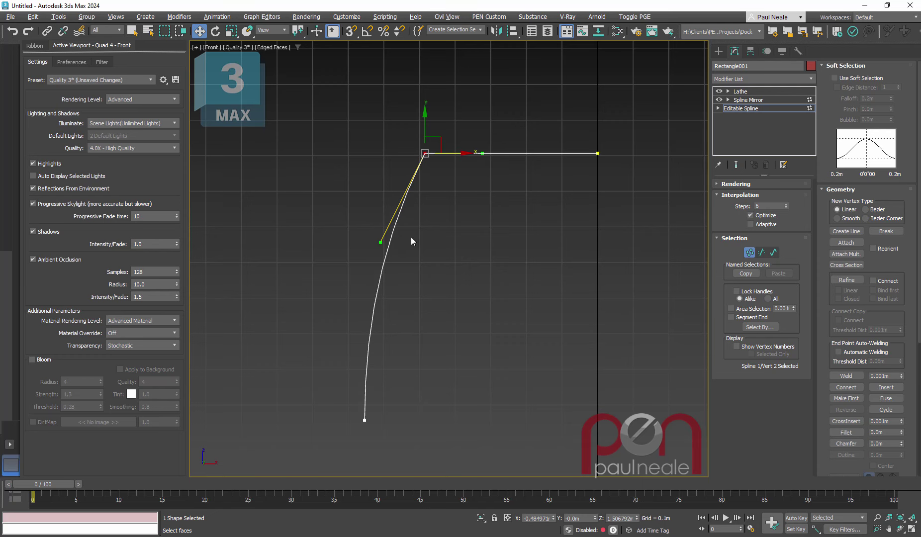
middle_click_drag(466, 260, 469, 259)
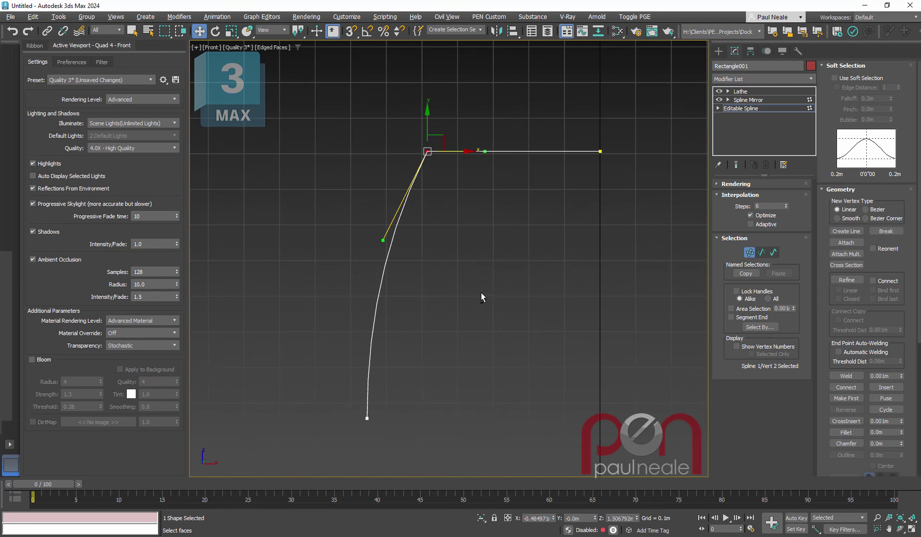
Show the lathed end result, fine-tune the upper vertex's lower handle and check the barrel shape in perspective.
key("ctrl+e")
scroll(420, 275, "down", 6)
scroll(420, 274, "up", 2)
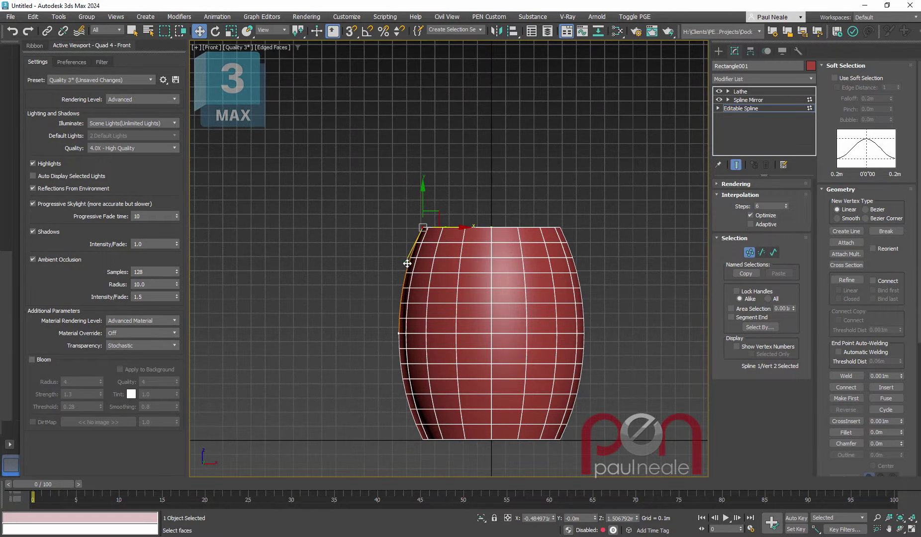
left_click_drag(405, 264, 407, 263)
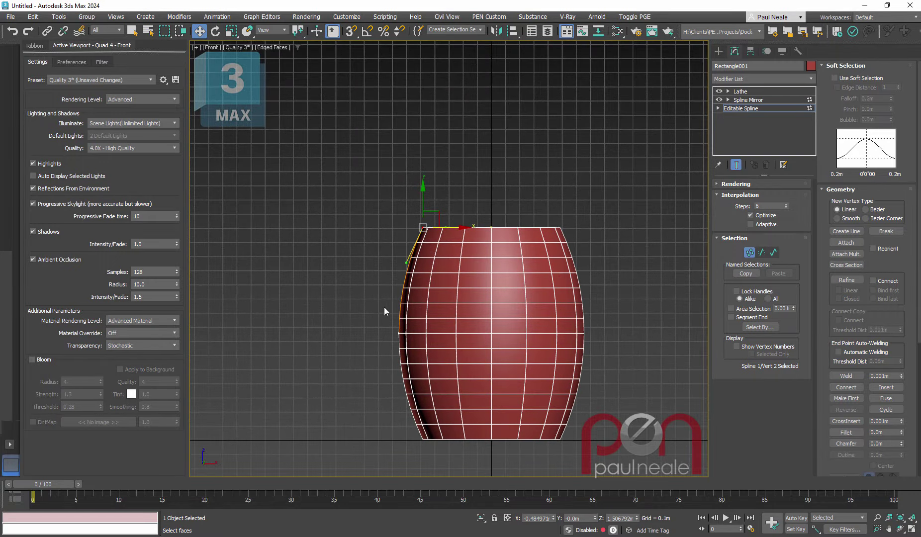
middle_click_drag(452, 349, 446, 252, "alt")
key("p")
key("f")
scroll(419, 269, "down", 2)
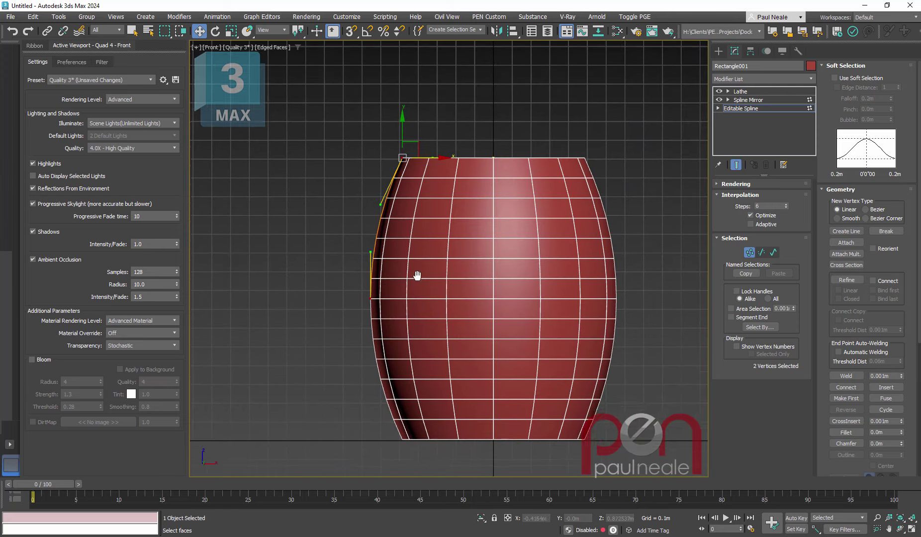
Hide the end result and refine the top segment with two closely spaced vertices just inside the outer corner.
scroll(417, 274, "up", 2)
scroll(392, 170, "up", 1)
middle_click_drag(460, 186, 441, 209)
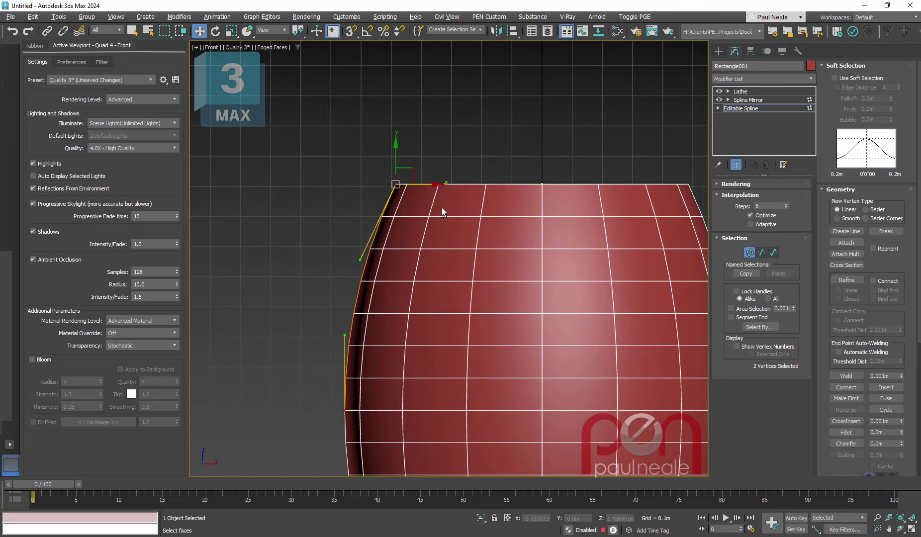
key("backslash")
scroll(413, 178, "up", 3)
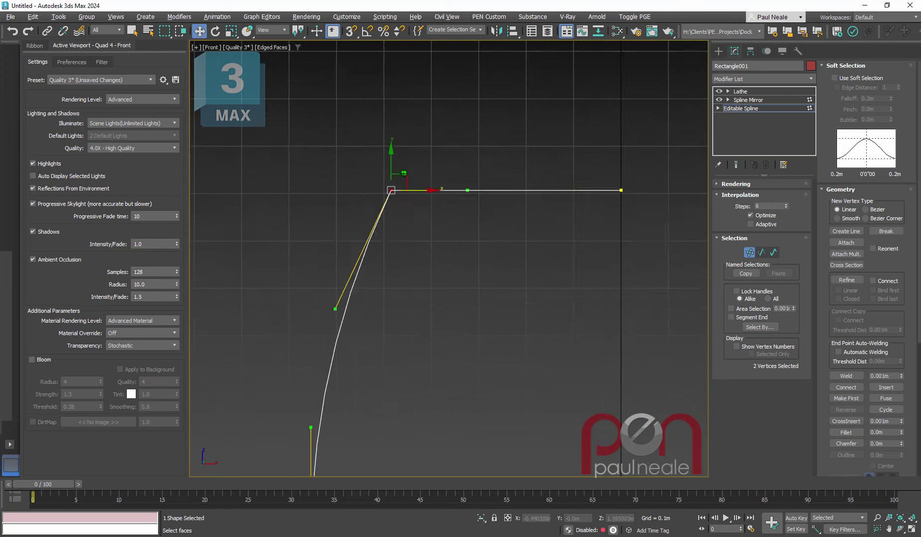
right_click(451, 226)
left_click(433, 277)
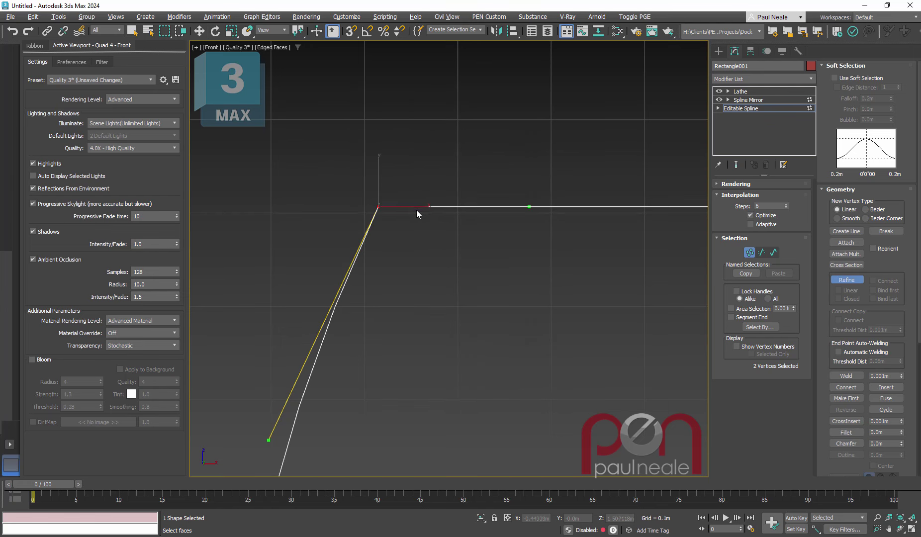
scroll(417, 213, "up", 1)
left_click(410, 206)
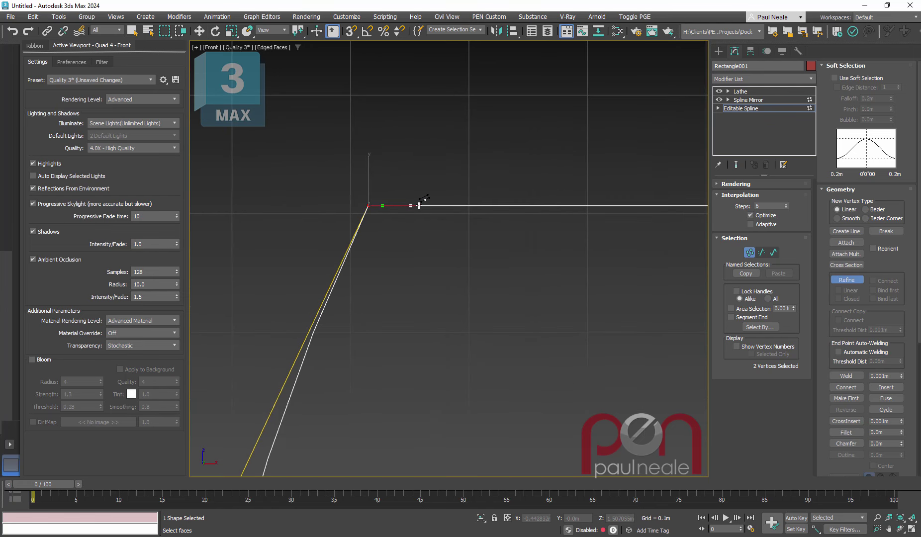
right_click(439, 220)
scroll(438, 220, "down", 4)
middle_click_drag(483, 251, 444, 225)
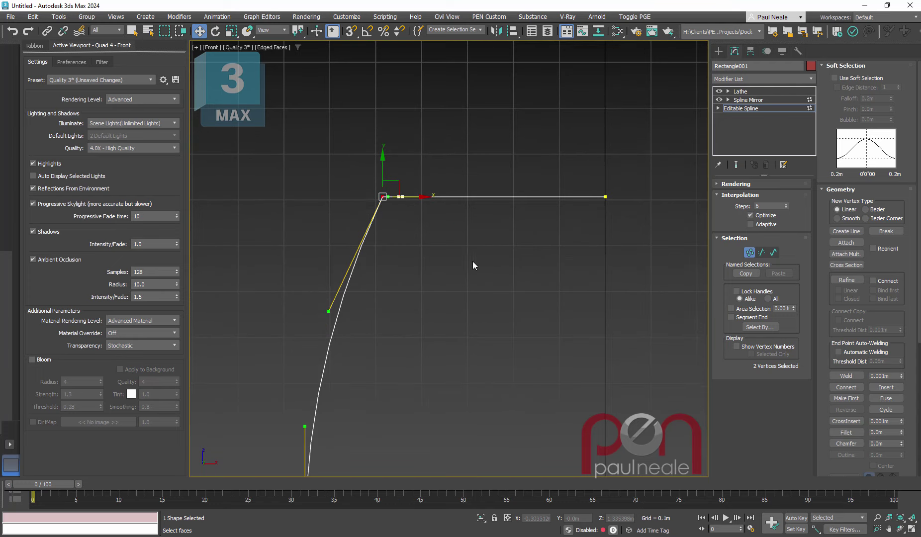
Lower the long inner top segment of the profile to form a recessed lid below the rim.
key("2")
left_click(500, 197)
left_click_drag(505, 164, 506, 187)
scroll(398, 224, "up", 3)
key("1")
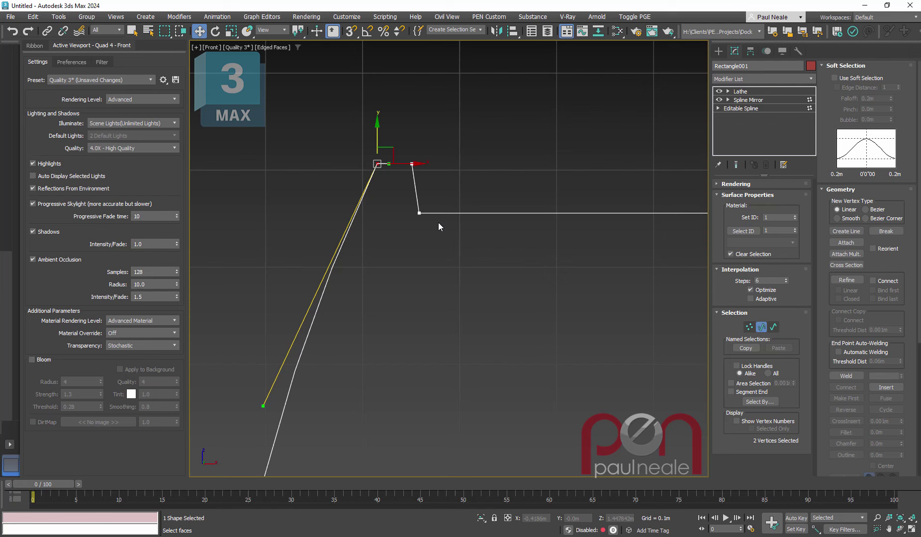
Move the recess's lower vertex outward toward the side wall and convert the two inner rim vertices to Corner.
left_click(420, 213)
left_click_drag(448, 214, 425, 213)
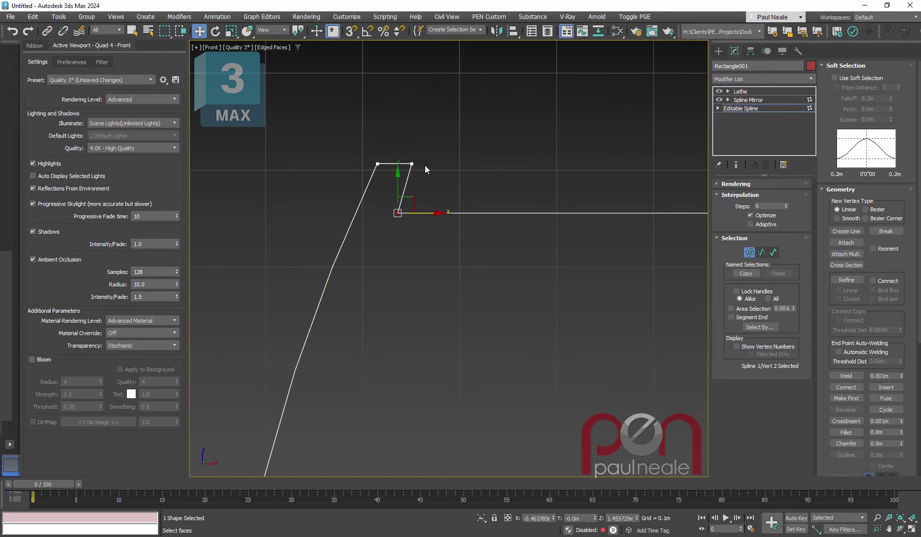
right_click(393, 209)
left_click(373, 140)
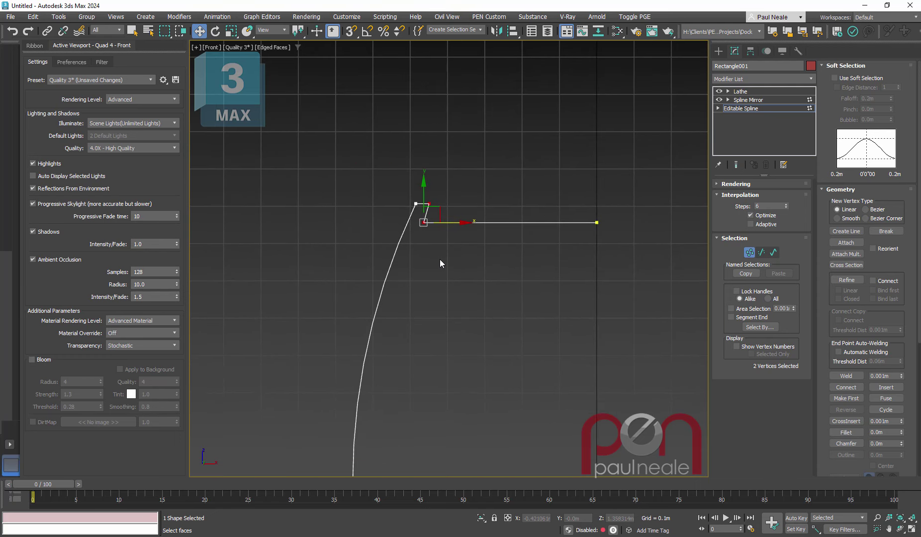
Show the lathed end result in perspective and examine the barrel's rim and recessed lid.
key("shift+e")
middle_click_drag(473, 262, 458, 247)
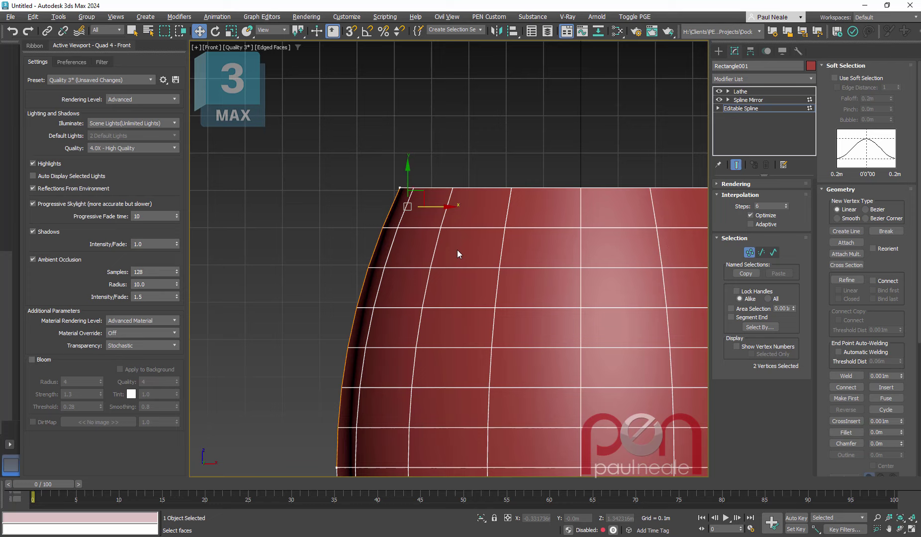
key("p")
scroll(445, 253, "down", 5)
middle_click_drag(435, 298, 452, 218, "alt")
scroll(453, 218, "up", 4)
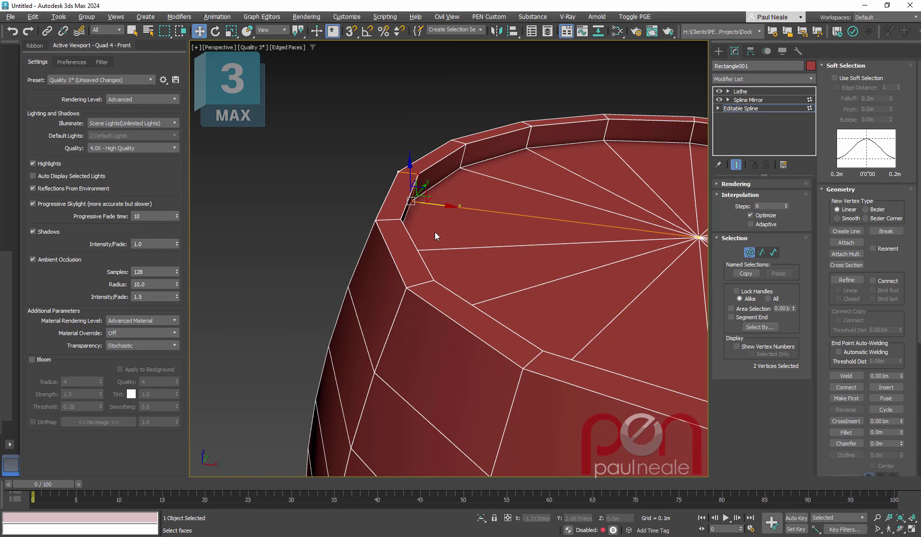
In the front view, refine the side curve with two closely spaced vertices just above the barrel's mid-height.
key("f")
scroll(403, 243, "down", 5)
scroll(389, 255, "up", 5)
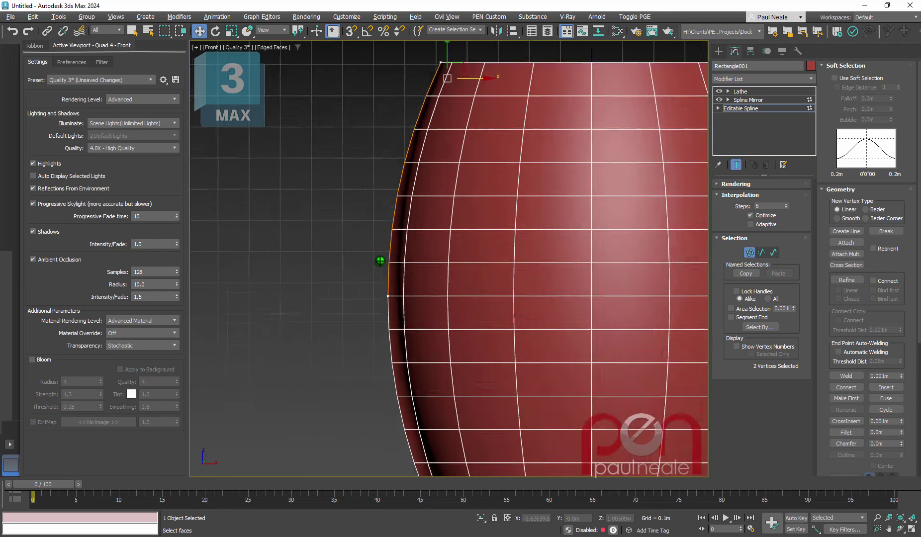
middle_click_drag(411, 255, 404, 268)
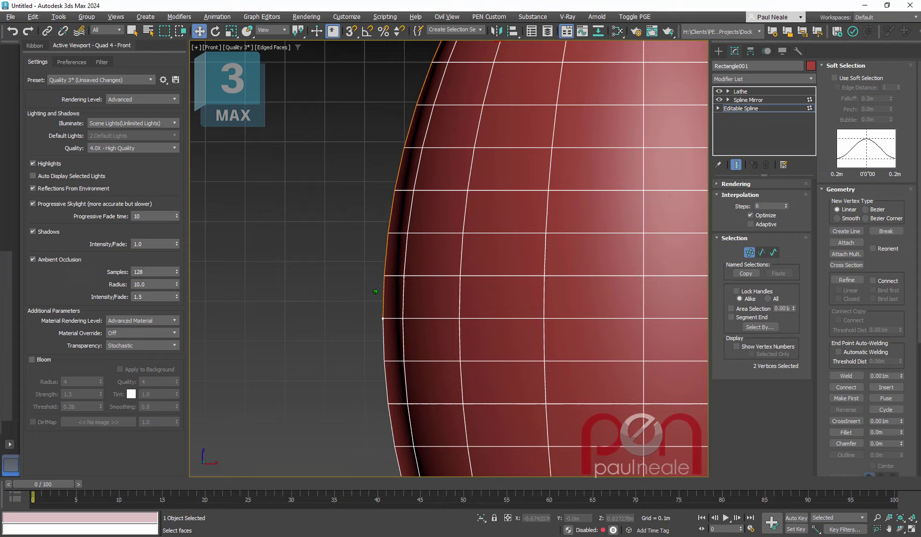
scroll(391, 257, "up", 4)
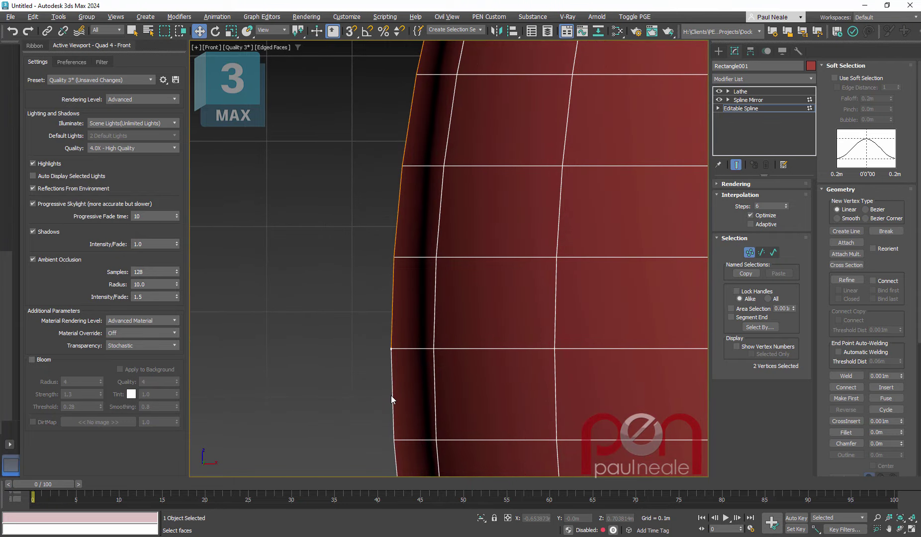
scroll(416, 303, "up", 1)
right_click(413, 348)
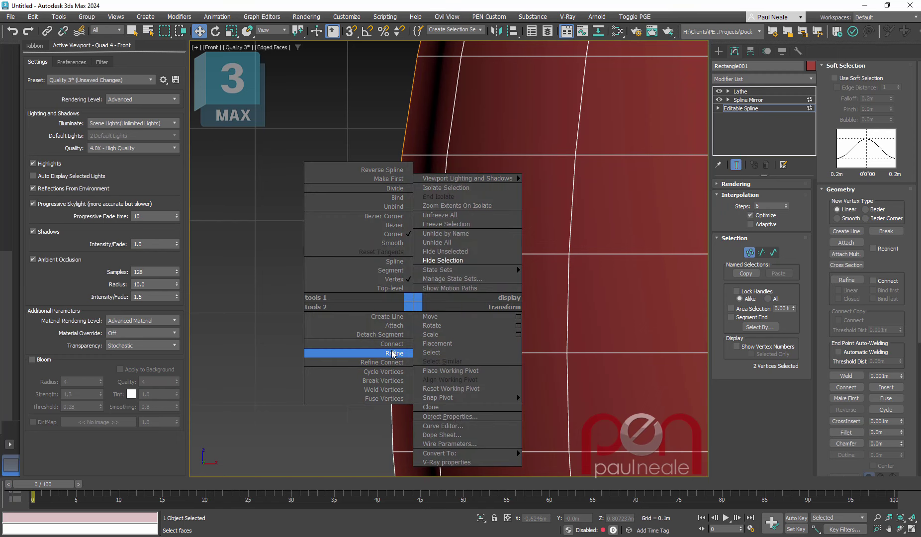
left_click(358, 353)
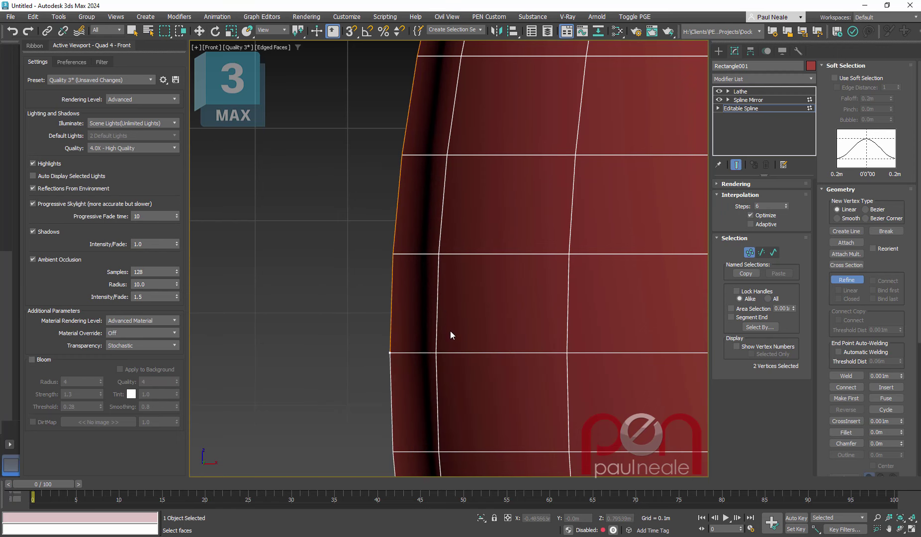
scroll(395, 301, "up", 2)
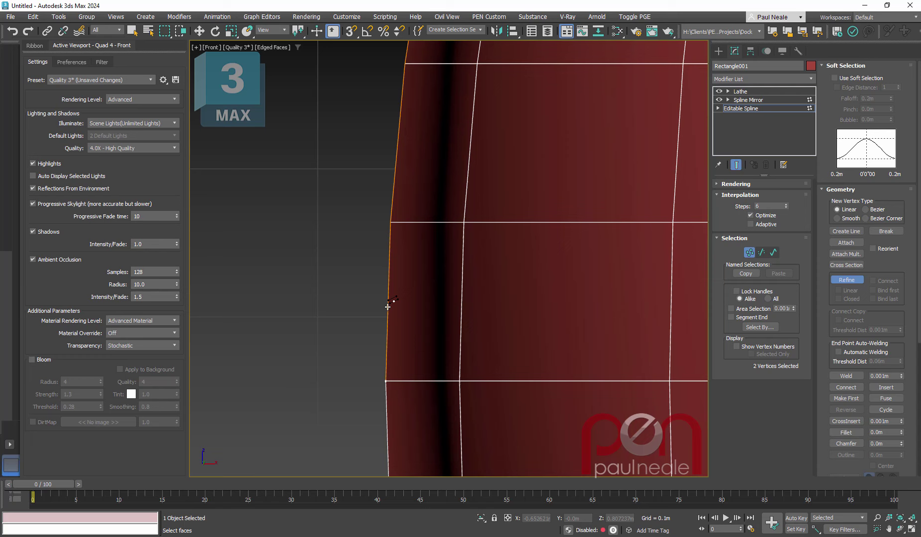
left_click(388, 306)
left_click(387, 301)
right_click(410, 329)
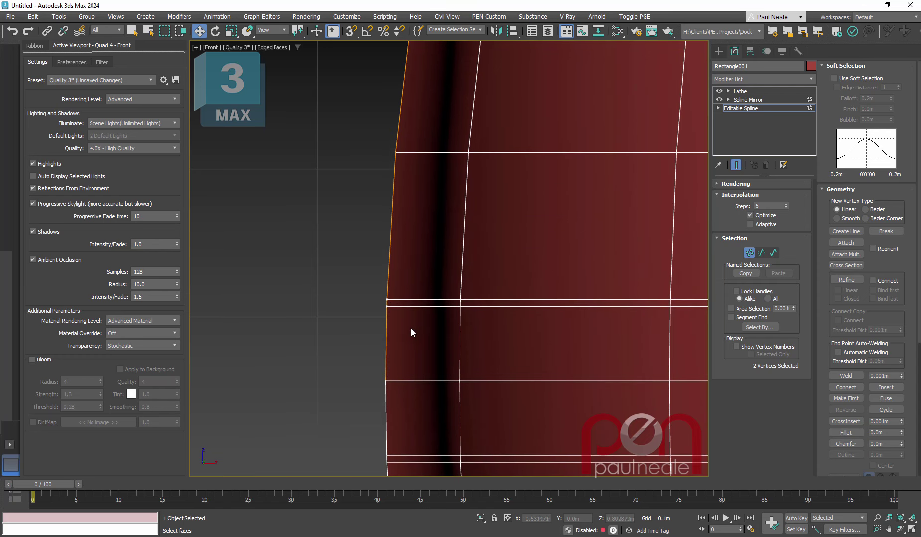
Move the side segment at mid-height outward about 0.02 m to form a raised band around the barrel.
middle_click_drag(410, 328, 412, 312)
key("2")
left_click(391, 334)
left_click_drag(426, 334, 391, 334)
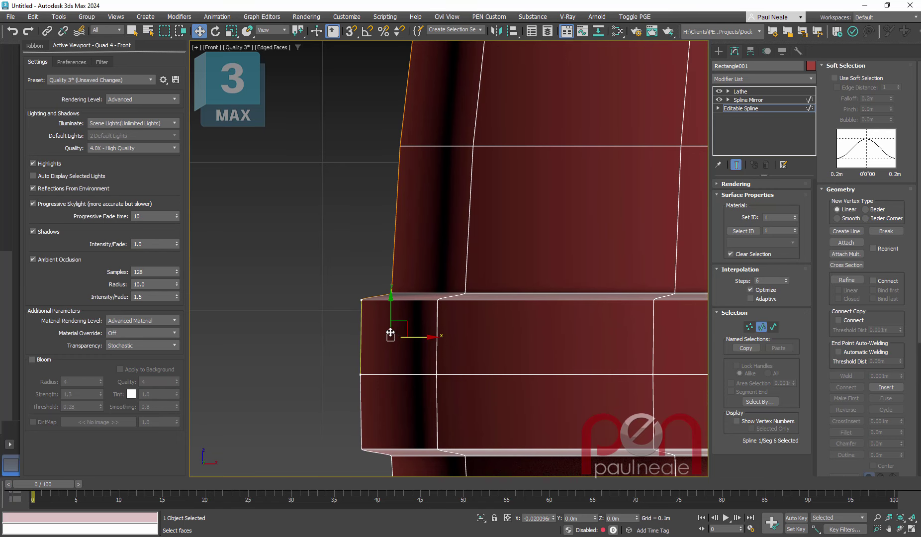
Convert the outer upper vertex of the raised band to Corner.
scroll(371, 309, "up", 4)
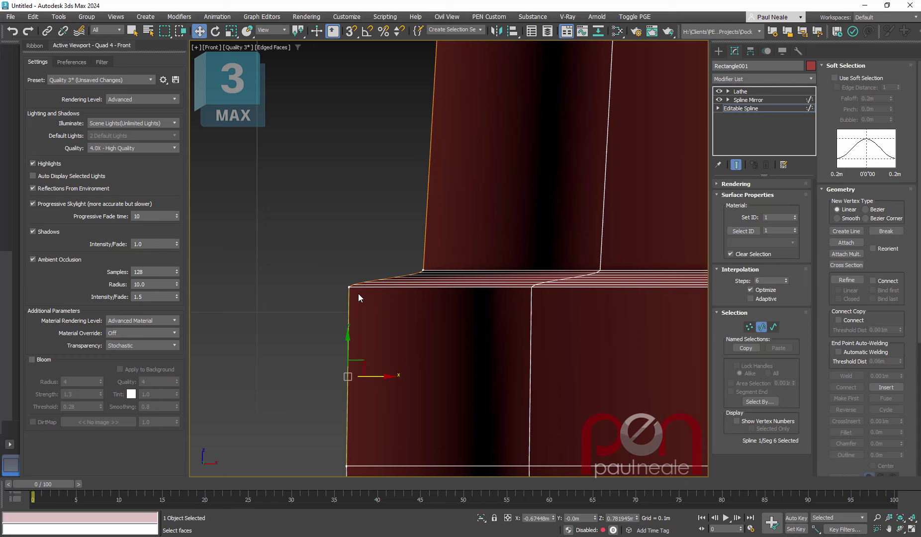
key("1")
left_click(349, 287)
scroll(363, 273, "up", 2)
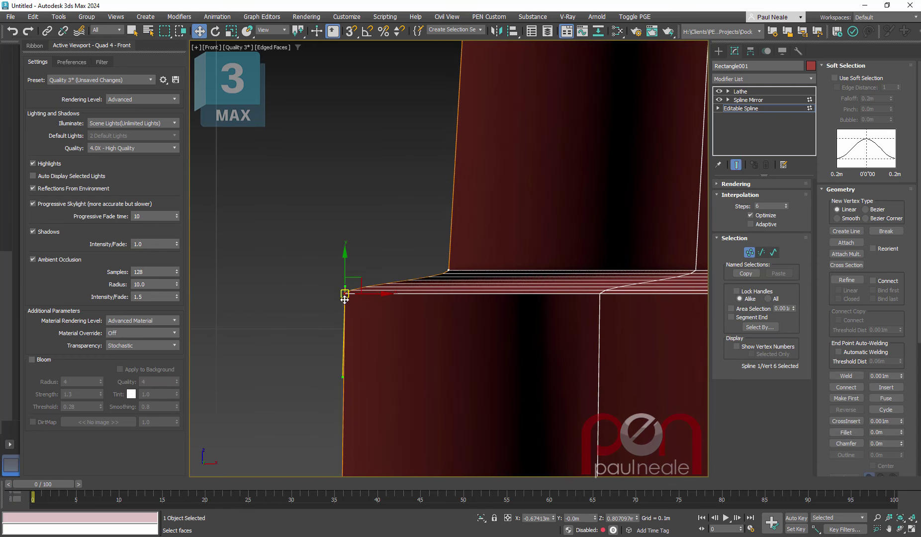
right_click(337, 293)
left_click(305, 225)
scroll(448, 262, "up", 2)
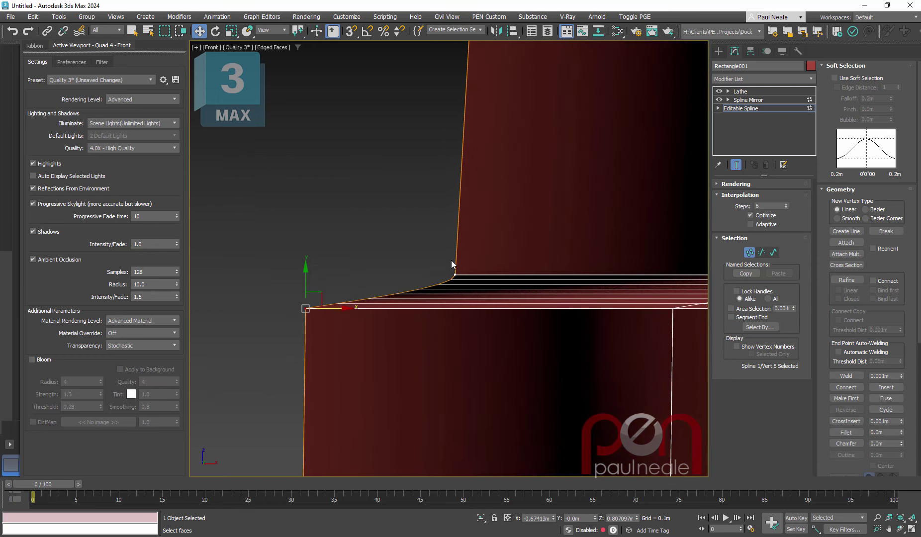
Switch to wireframe and align the lower handle of the band's inner vertex with the short step segment to straighten it.
left_click(455, 276)
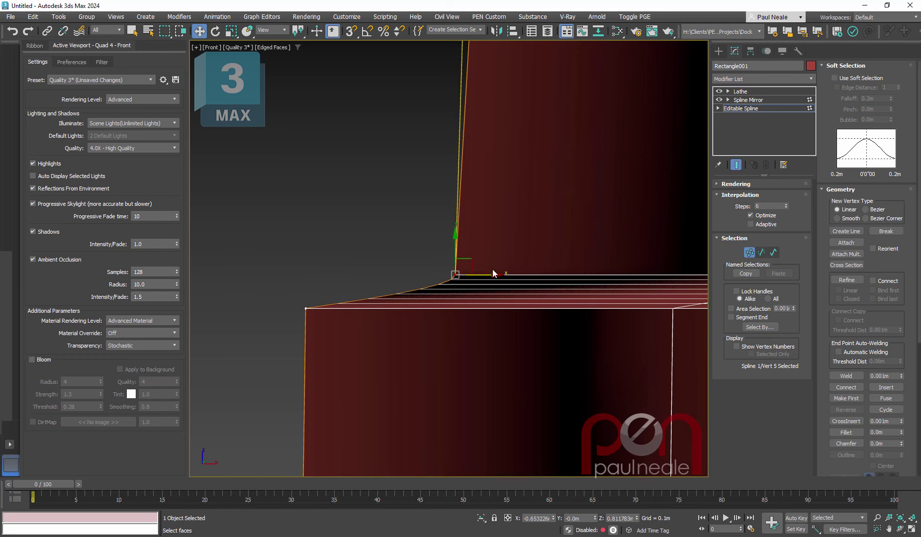
scroll(495, 254, "down", 5)
scroll(477, 306, "down", 6)
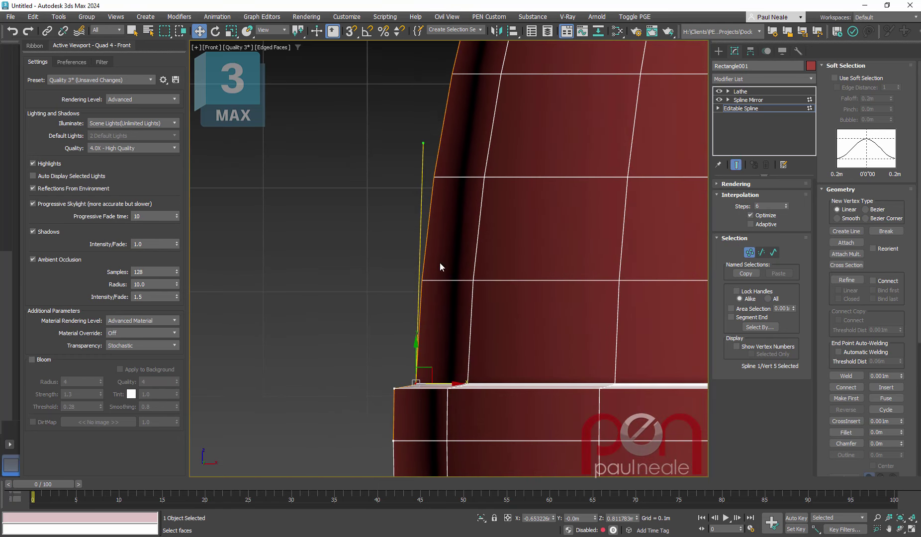
middle_click_drag(435, 352, 440, 247)
scroll(425, 277, "up", 8)
key("F3")
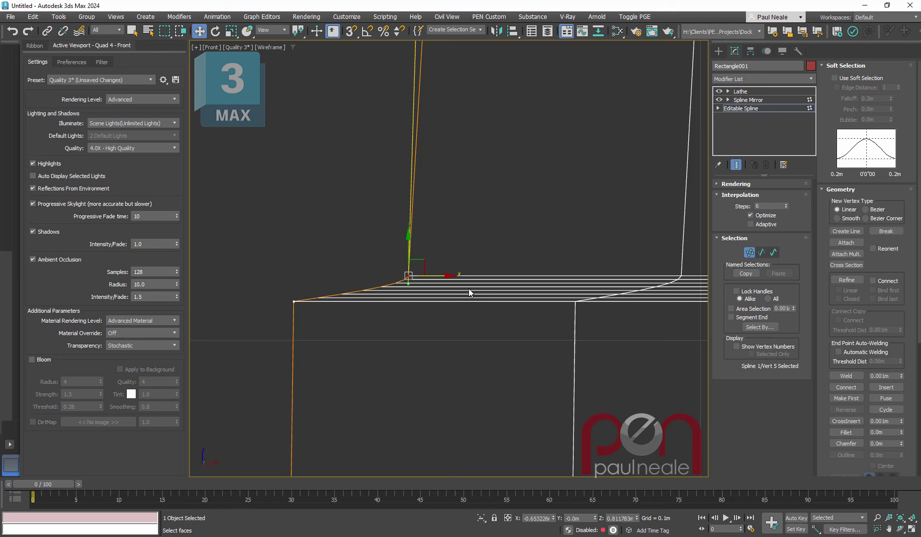
scroll(469, 288, "up", 5)
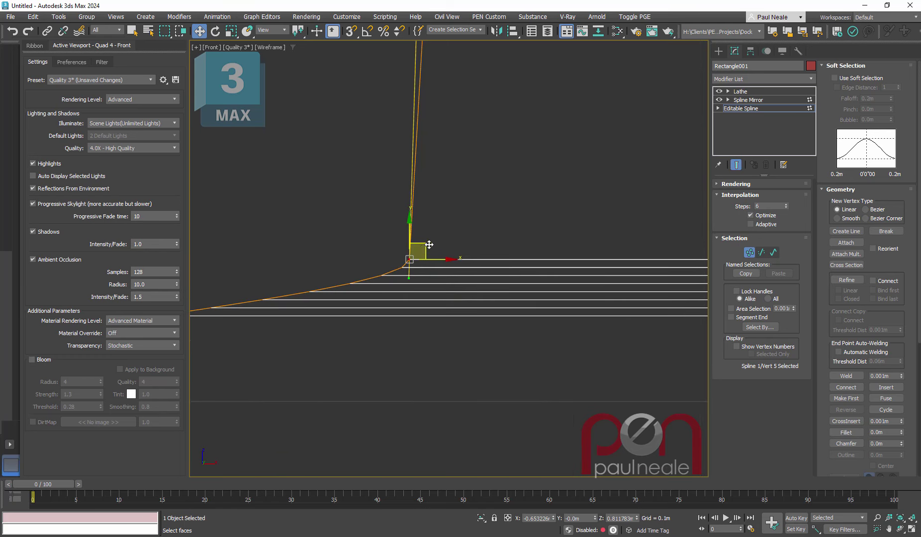
left_click_drag(409, 277, 341, 275)
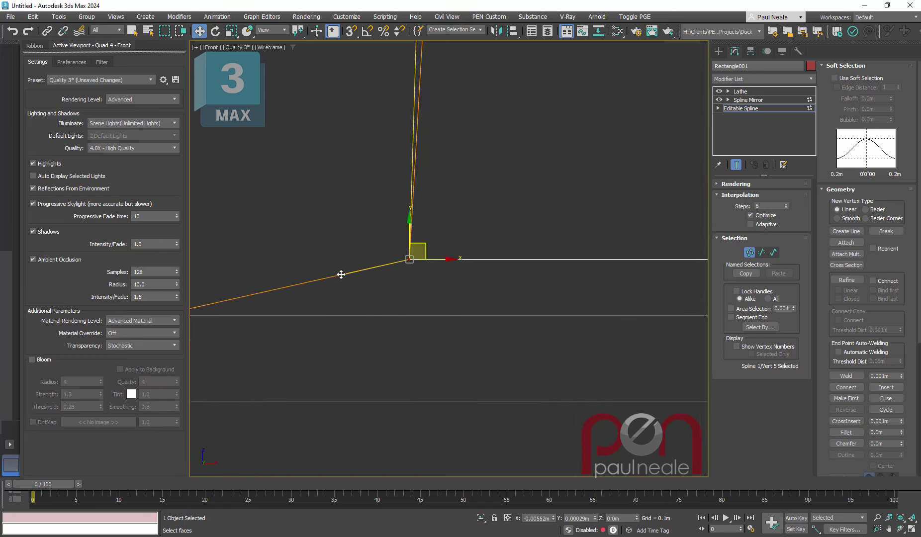
scroll(399, 283, "down", 10)
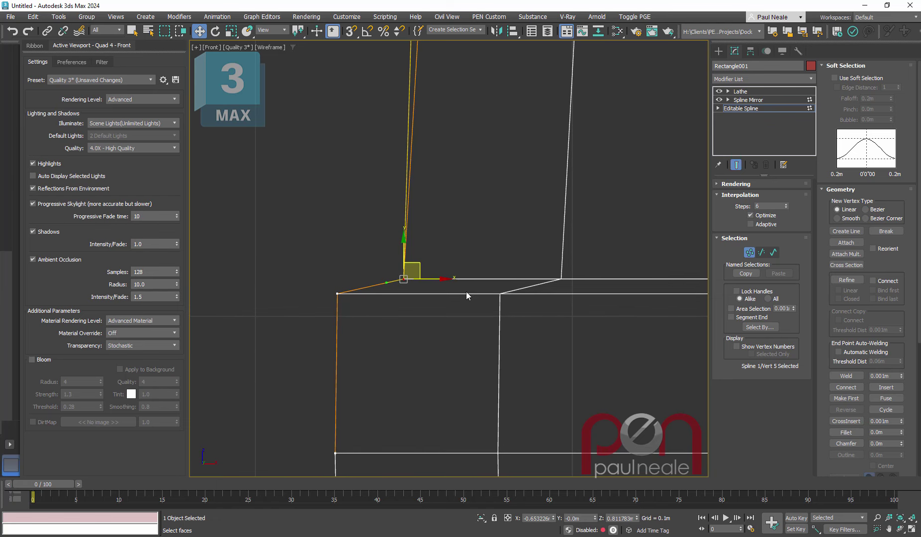
middle_click_drag(465, 295, 440, 285)
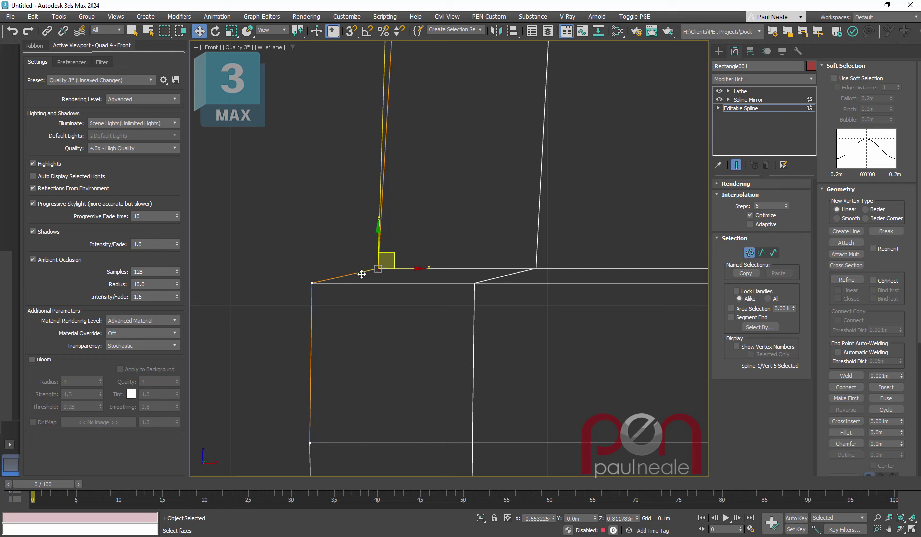
Turn off the spline's Optimize interpolation to compare the segmentation, and turn it back on.
left_click(750, 215)
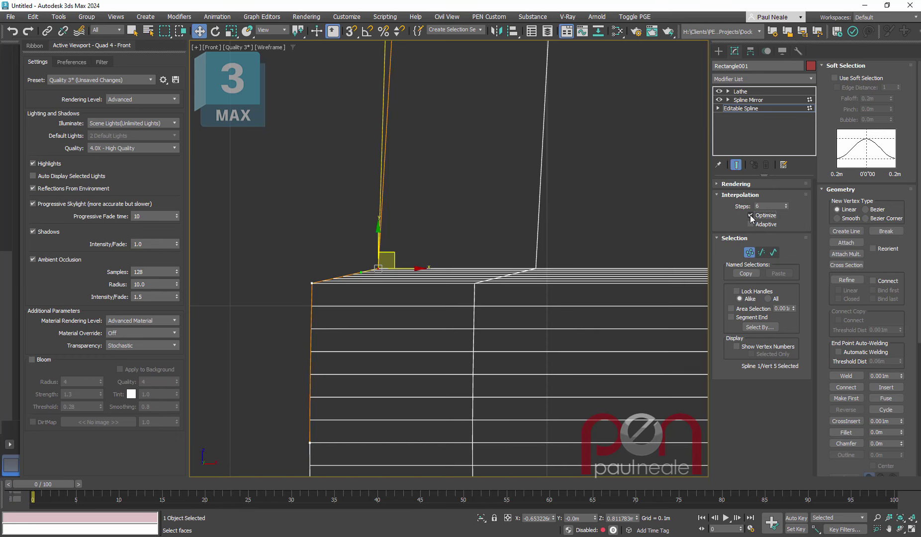
left_click(752, 215)
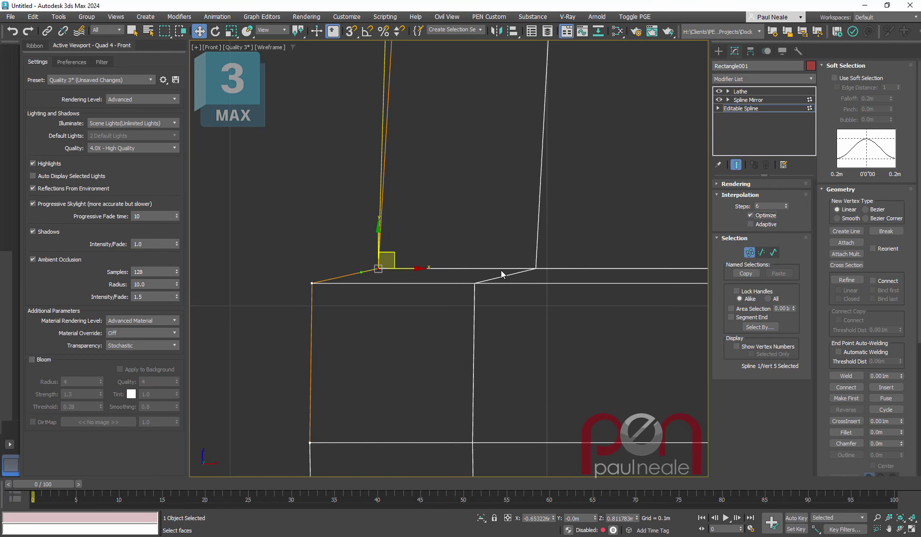
Refine the side curve with two closely spaced vertices just below the barrel's top rim.
middle_click_drag(501, 271, 504, 301)
middle_click_drag(488, 217, 454, 401)
scroll(428, 206, "down", 7)
middle_click_drag(448, 182, 360, 495)
scroll(435, 155, "up", 5)
middle_click_drag(428, 185, 471, 183)
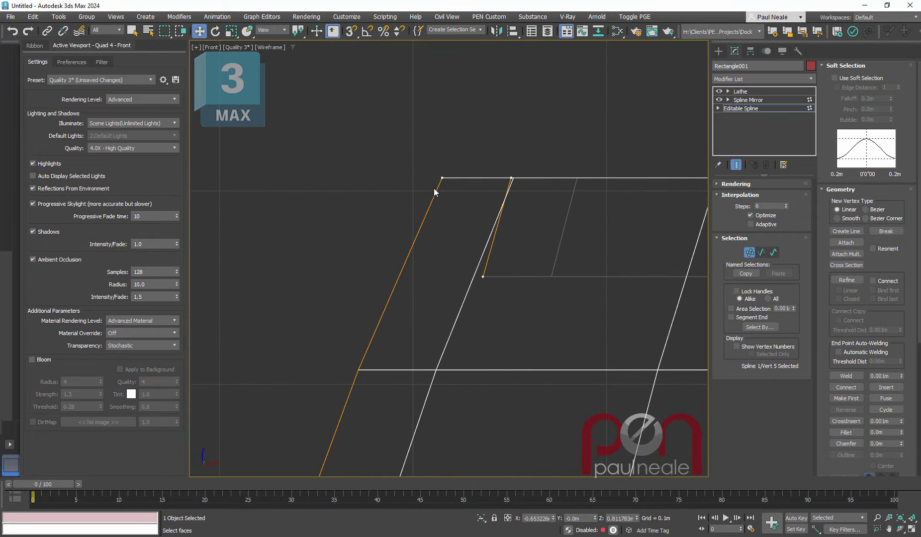
right_click(432, 214)
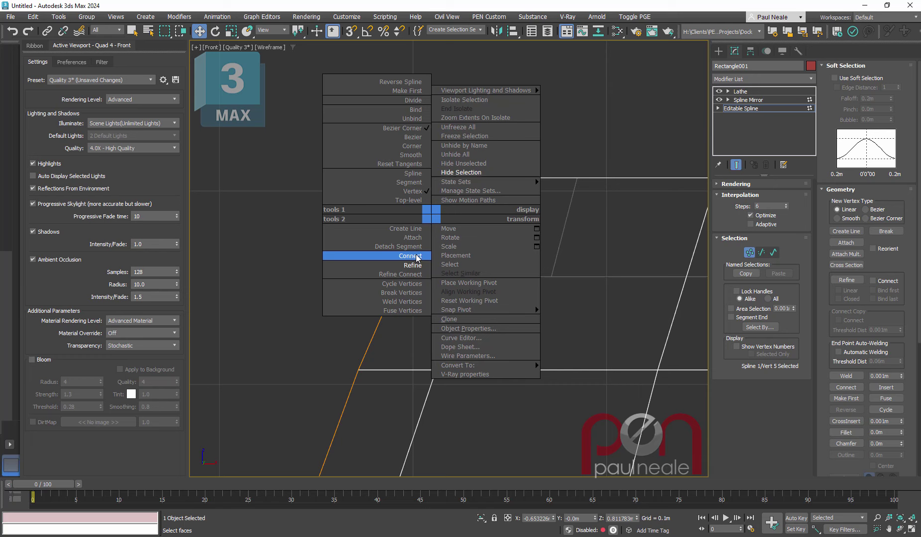
left_click(414, 266)
scroll(422, 223, "up", 2)
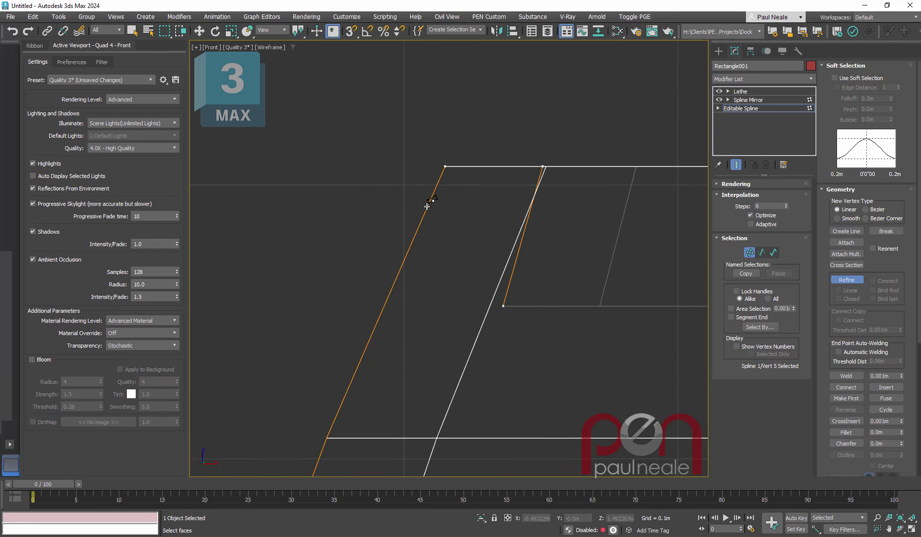
left_click(426, 206)
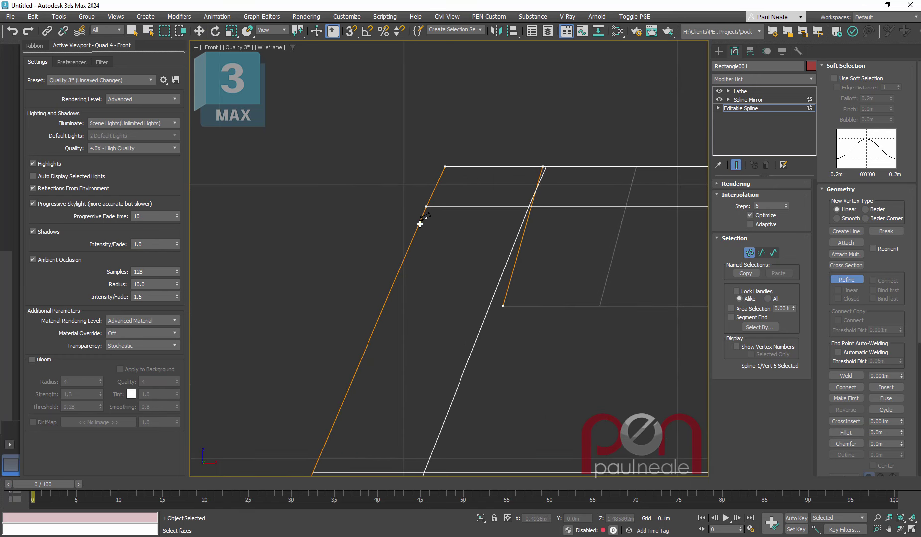
left_click(421, 222)
Refine the side curve with another closely spaced vertex pair below the first, marking the lower edge of an upper band.
middle_click_drag(449, 214, 528, 70)
scroll(417, 265, "down", 3)
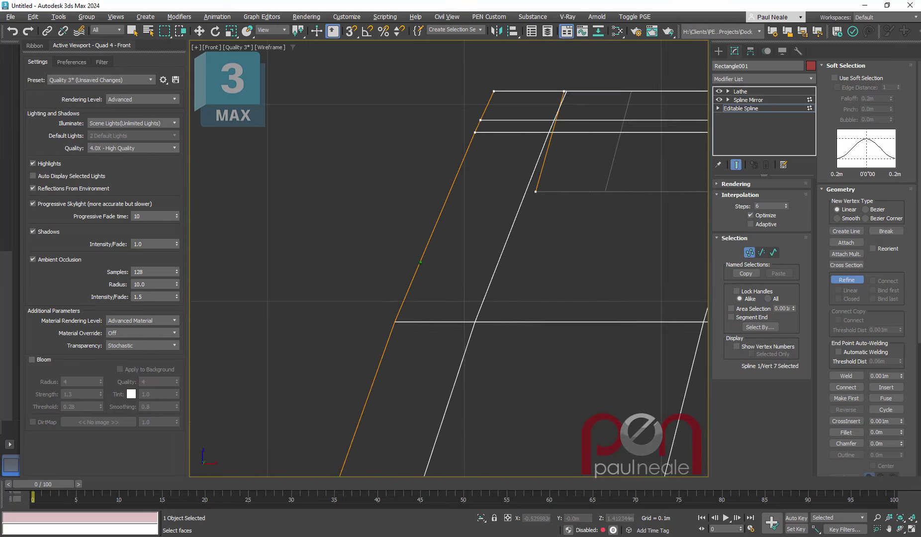
scroll(405, 293, "up", 1)
left_click(409, 289)
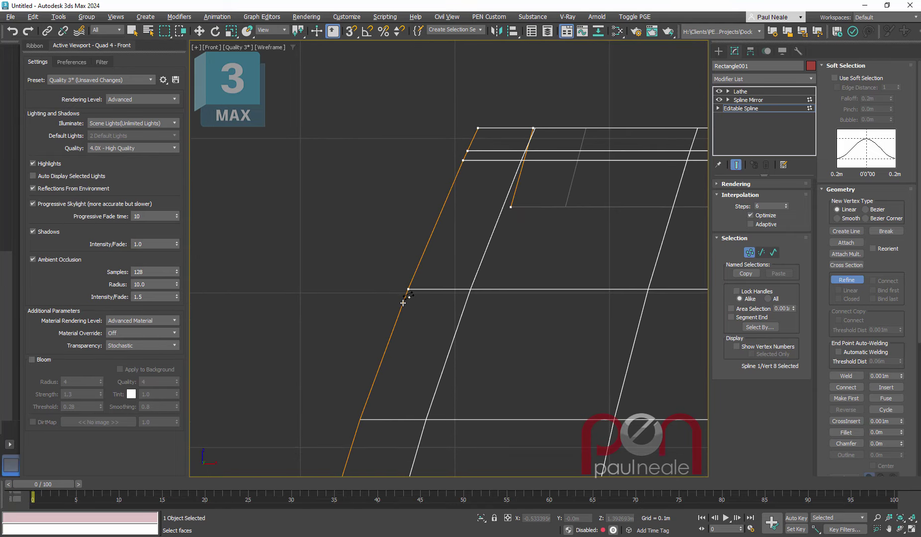
left_click(404, 300)
middle_click_drag(426, 267, 429, 290)
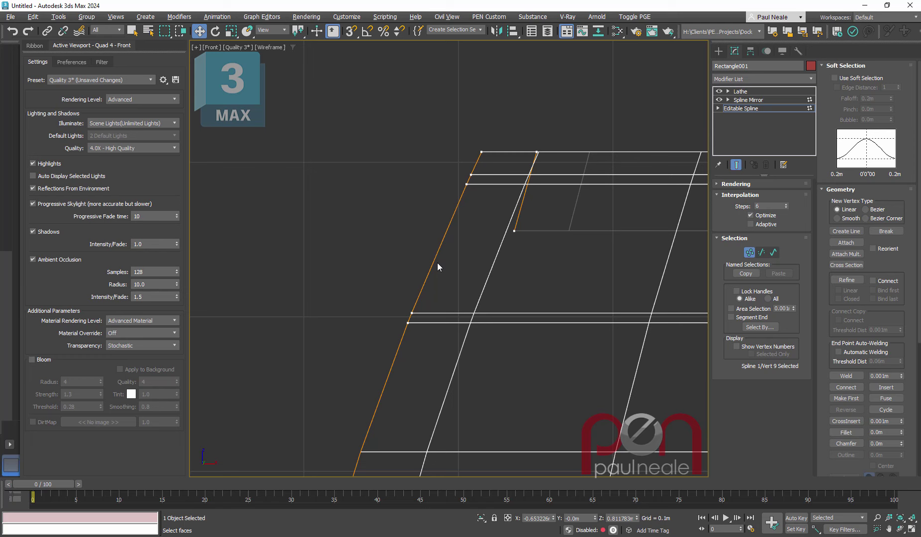
Move the side segment between the two new vertex pairs outward and slightly up to form a raised band near the rim.
key("2")
left_click_drag(458, 239, 438, 230)
middle_click_drag(445, 230, 441, 236)
Convert the two outer vertices of the raised band near the rim to Corner.
key("1")
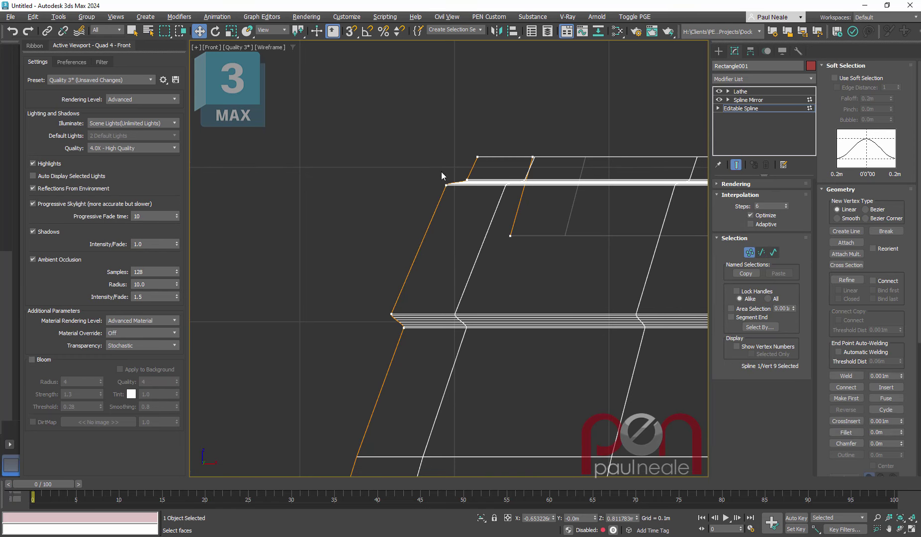
left_click_drag(387, 304, 398, 324, "ctrl")
right_click(376, 289)
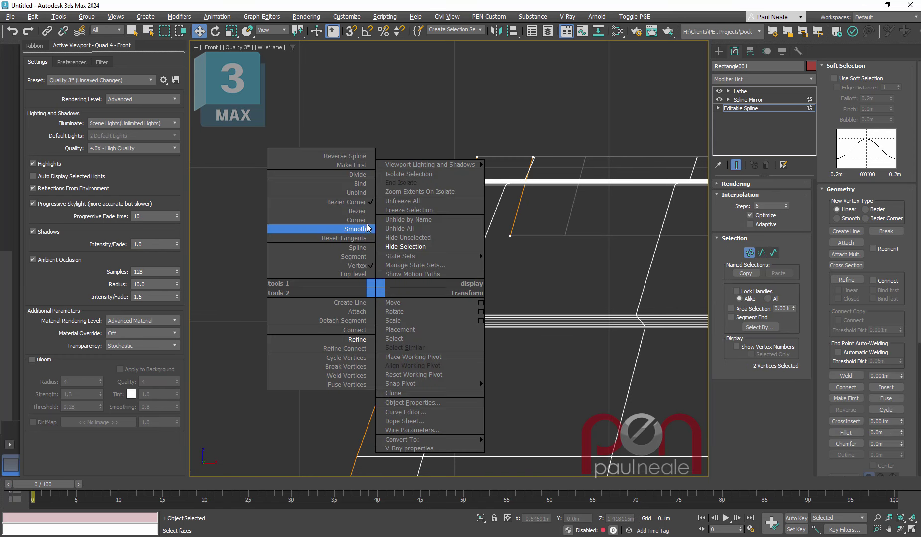
left_click(362, 219)
Move the rim band's upper outer vertex slightly upward.
scroll(460, 171, "up", 5)
scroll(460, 170, "up", 2)
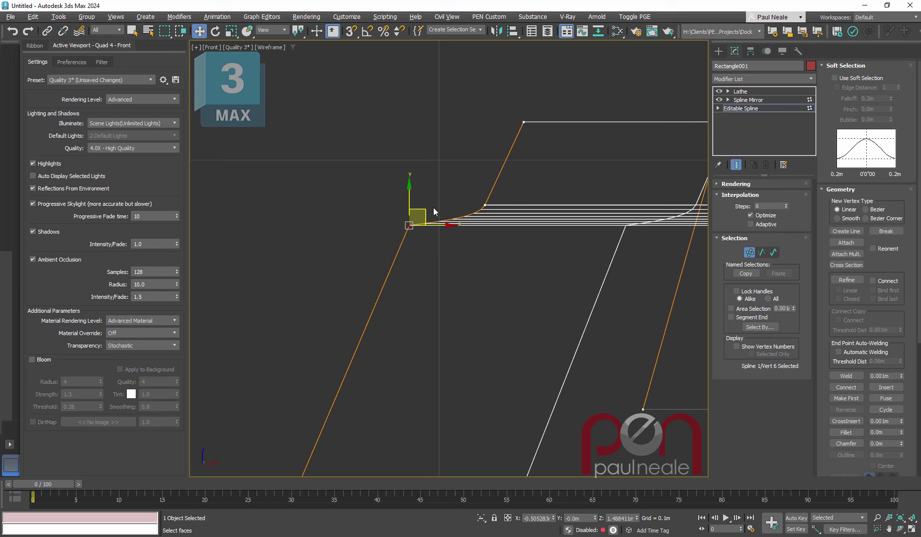
left_click_drag(433, 211, 426, 198)
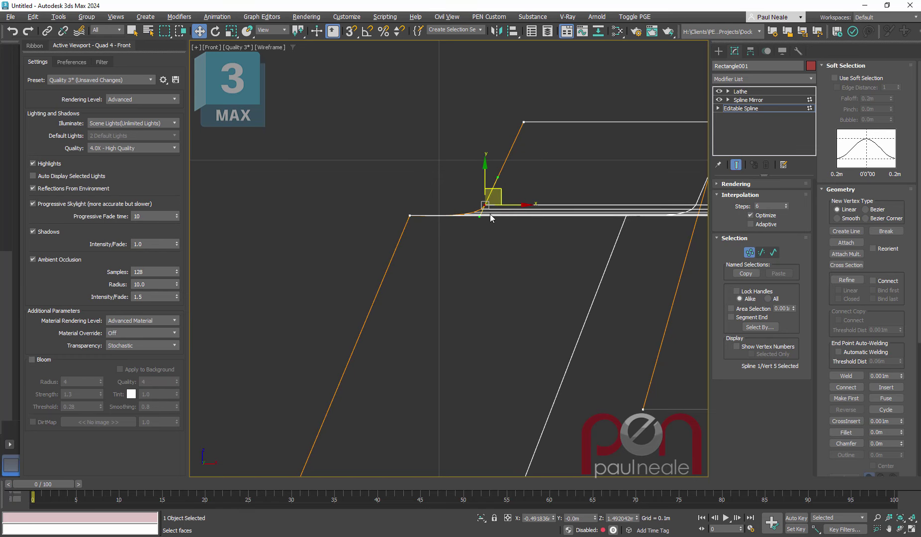
Align the lower handle of the rim band's upper inner vertex with the short step segment to straighten it.
right_click(480, 203)
left_click(289, 213)
scroll(466, 197, "up", 2)
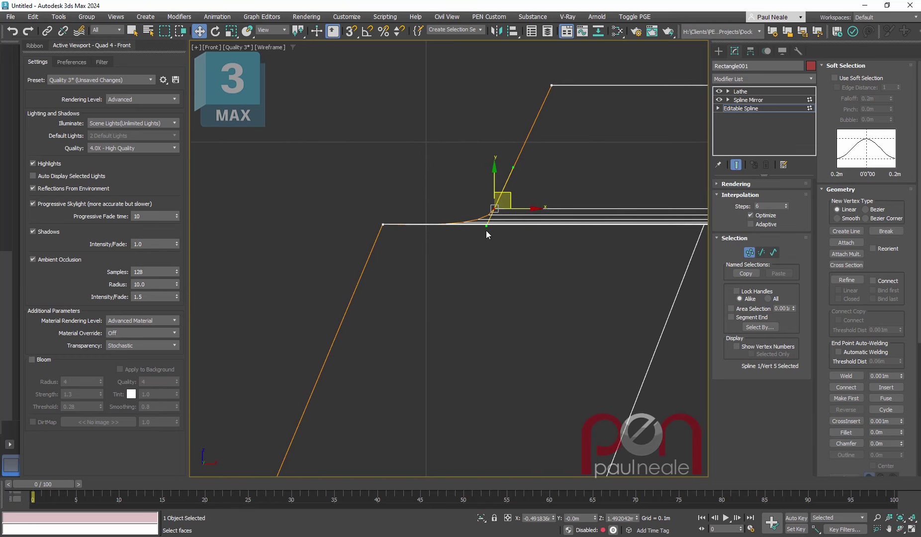
left_click_drag(486, 230, 450, 216)
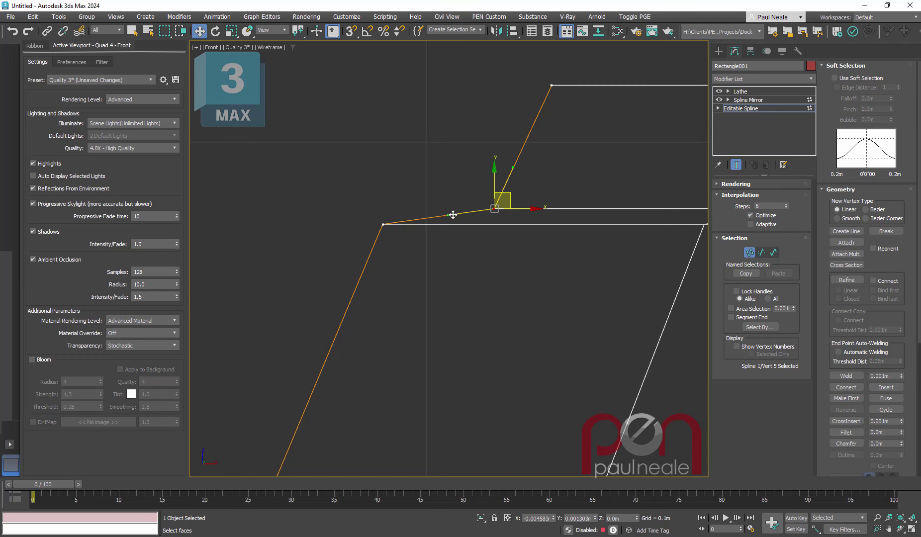
Align the upper handle of the rim band's lower inner vertex with the lower step segment to straighten it.
scroll(447, 251, "down", 6)
middle_click_drag(403, 366, 445, 244)
scroll(423, 265, "up", 5)
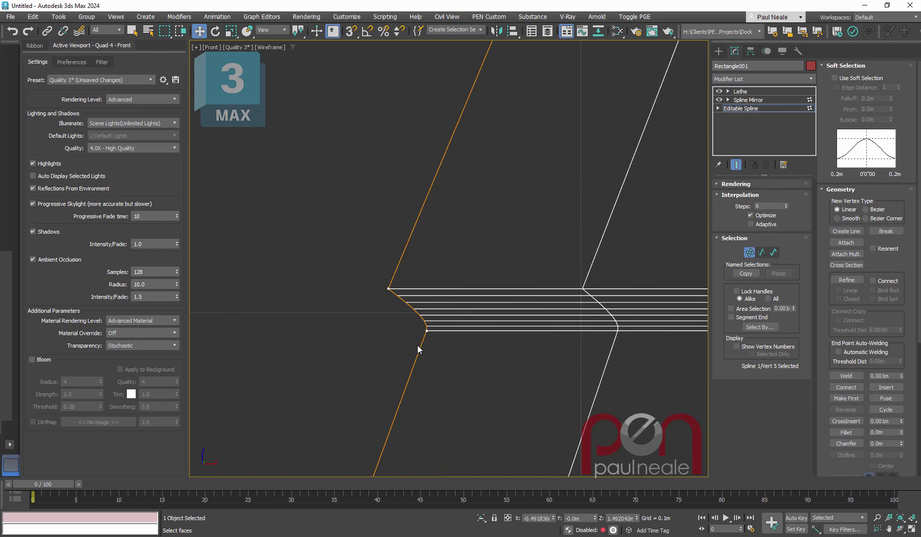
scroll(427, 335, "up", 5)
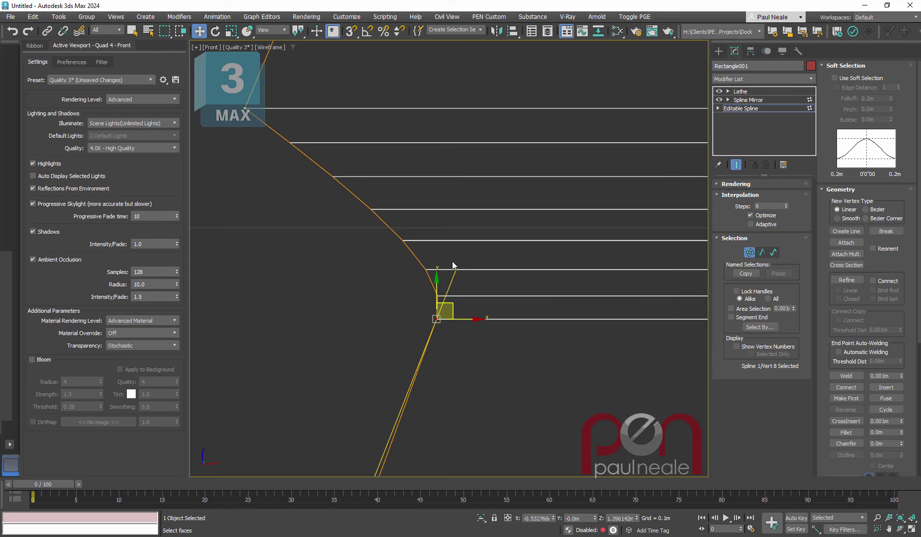
left_click_drag(453, 263, 379, 257)
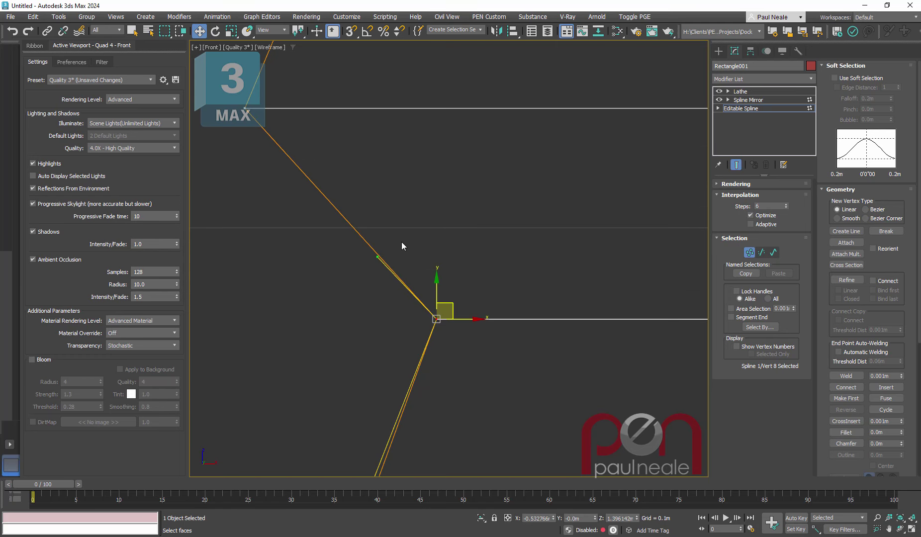
Move the rim band's lower outer vertex downward to flatten the step, and realign the inner vertex's handle with it.
scroll(401, 239, "down", 6)
key("1")
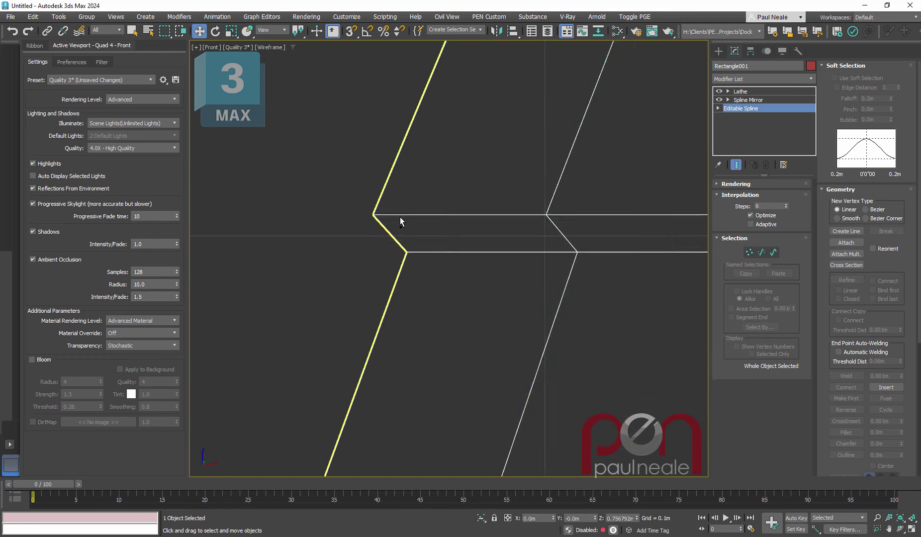
scroll(400, 217, "down", 6)
middle_click_drag(416, 243, 397, 265)
scroll(361, 229, "up", 5)
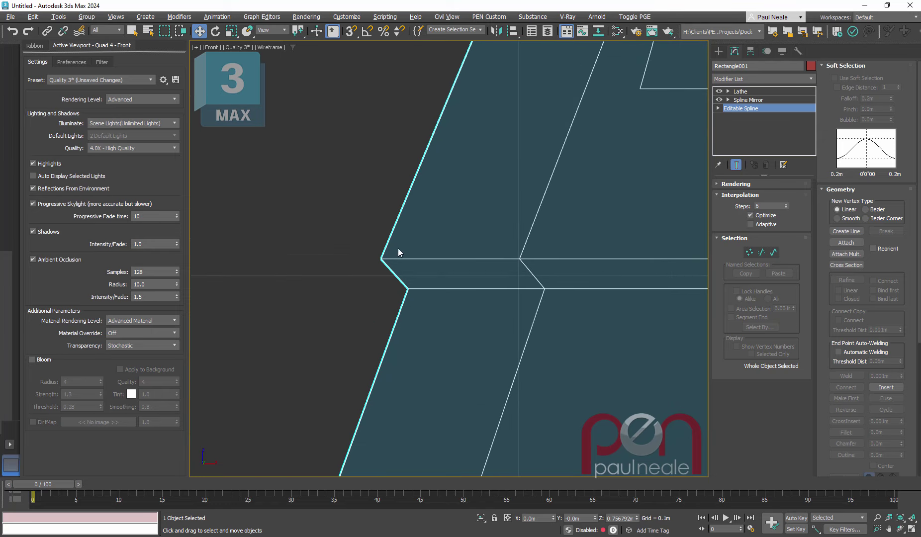
key("1")
left_click_drag(398, 245, 375, 293)
left_click(413, 287)
scroll(410, 274, "up", 5)
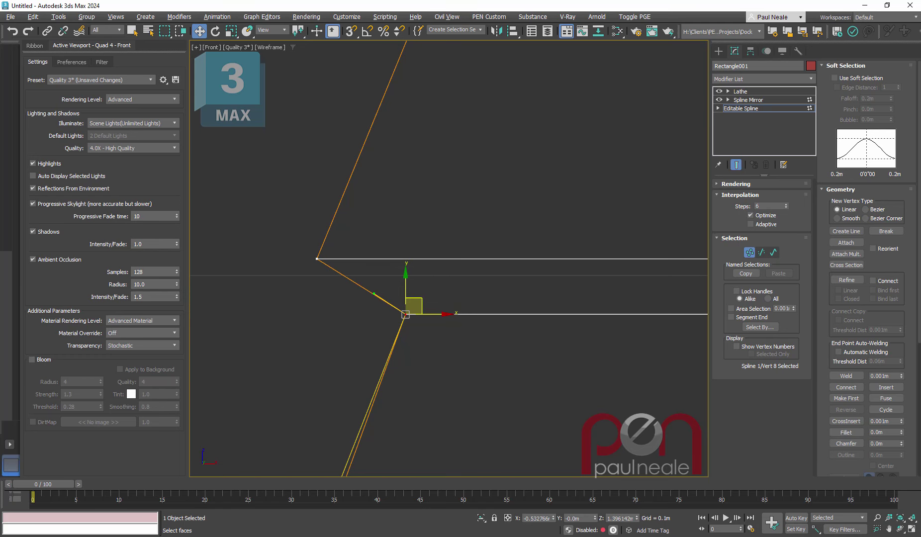
Refine the side curve with two closely spaced vertices about midway between the rim band and the middle band.
scroll(375, 294, "down", 7)
middle_click_drag(385, 298, 356, 395)
scroll(412, 286, "down", 4)
middle_click_drag(428, 298, 424, 136)
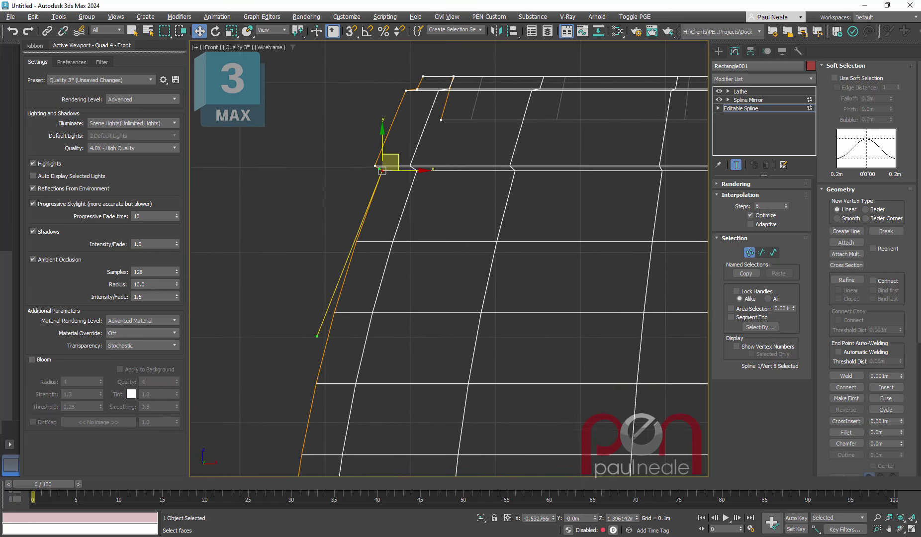
scroll(379, 271, "down", 4)
middle_click_drag(379, 271, 388, 217)
scroll(382, 194, "down", 1)
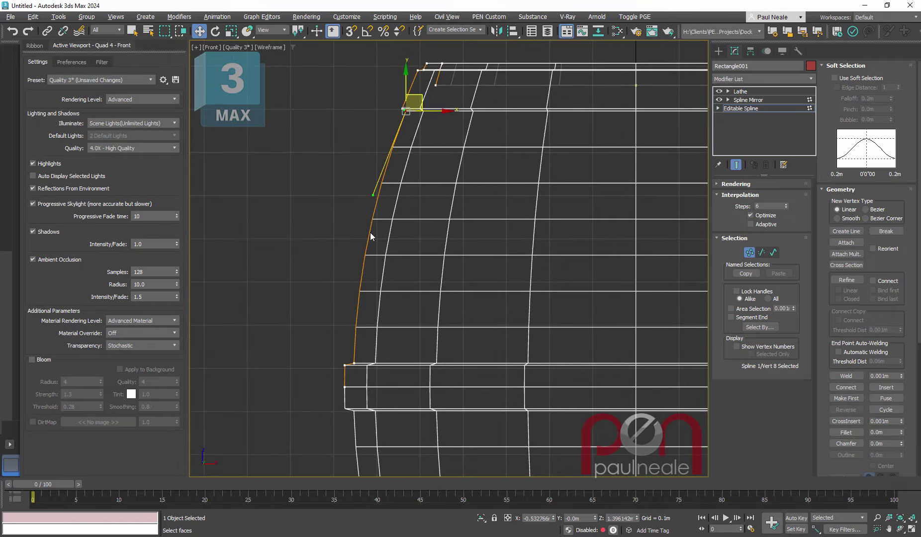
scroll(372, 234, "up", 6)
right_click(395, 247)
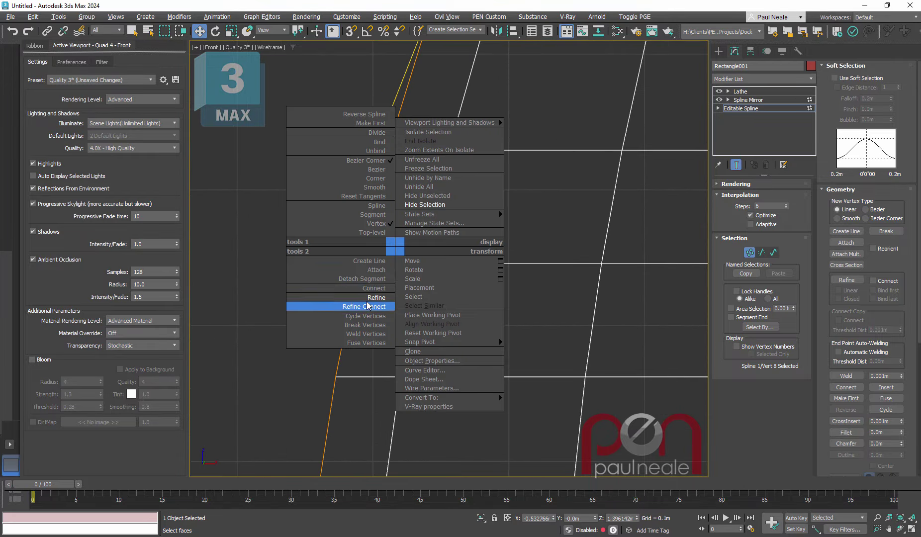
left_click(376, 297)
left_click(375, 196)
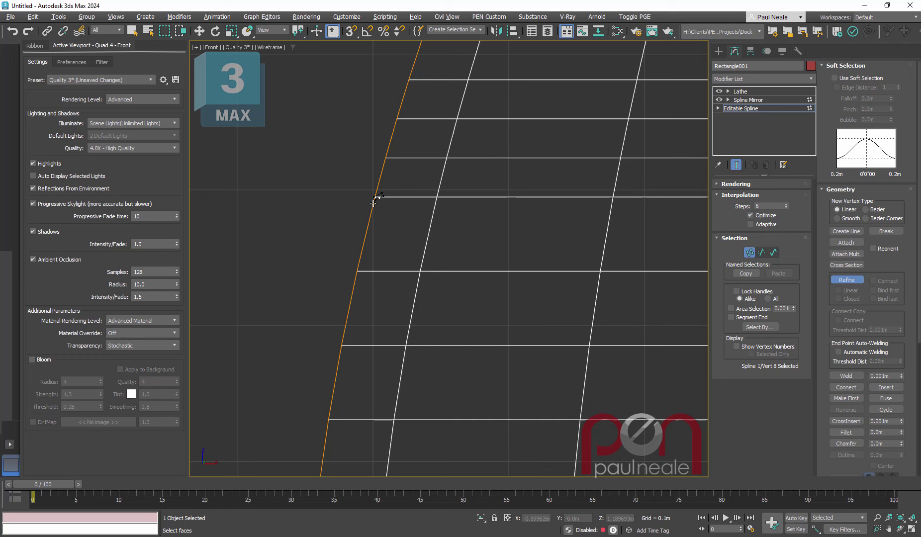
Refine the side curve with two more closely spaced vertices below that pair to mark another band's lower edge.
left_click(348, 316)
left_click(346, 323)
right_click(381, 319)
middle_click_drag(366, 266, 381, 265)
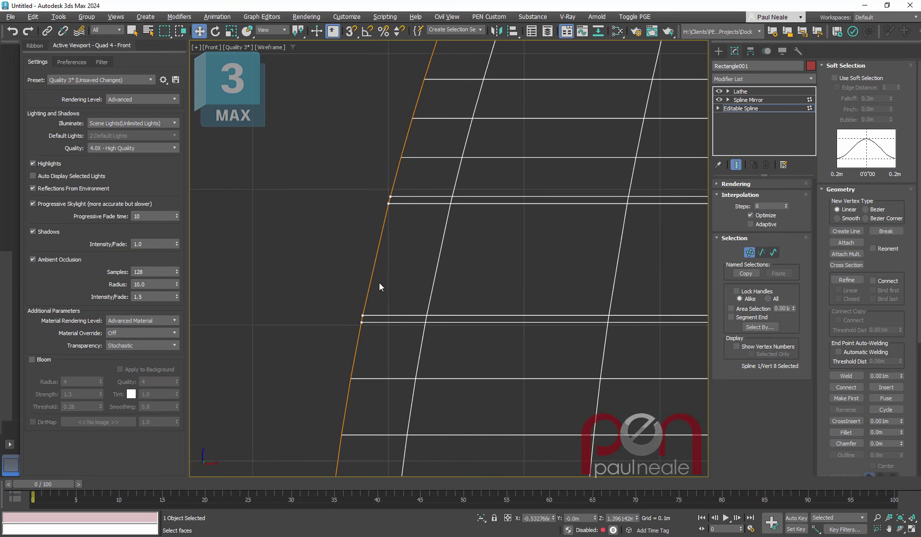
Move the segment between the two mid-curve vertex pairs outward and slightly up to form another raised band.
key("2")
left_click_drag(397, 256, 369, 247)
scroll(369, 246, "up", 3)
Convert both outer vertices of the band between the rim band and the middle band to Corner.
key("1")
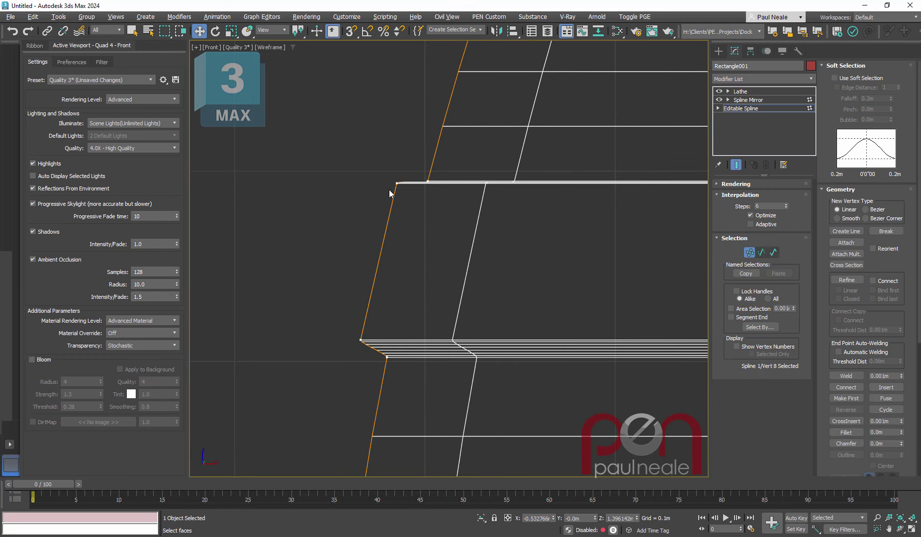
left_click_drag(366, 354, 369, 356, "ctrl")
right_click(333, 330)
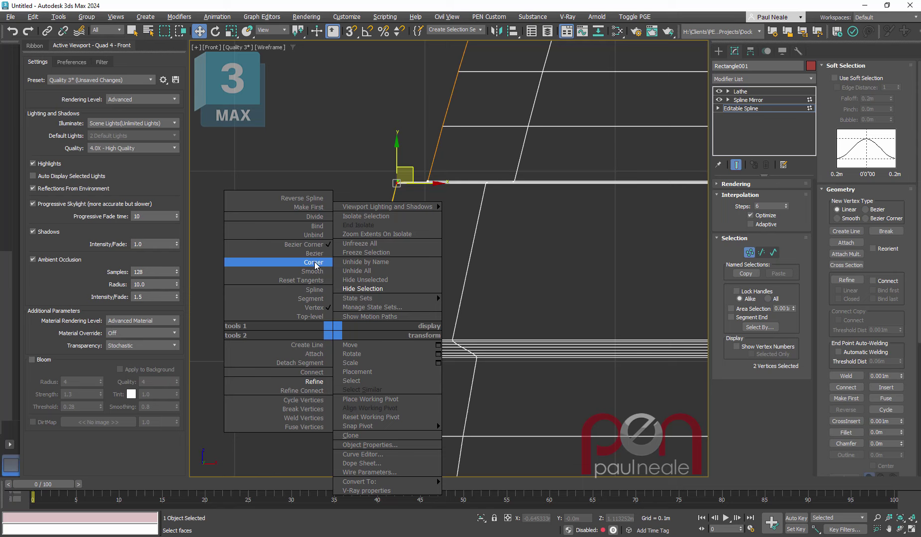
left_click(311, 262)
Align the lower handle of this band's upper inner vertex with the upper step segment to straighten it.
scroll(424, 187, "up", 3)
left_click(431, 178)
scroll(431, 178, "up", 3)
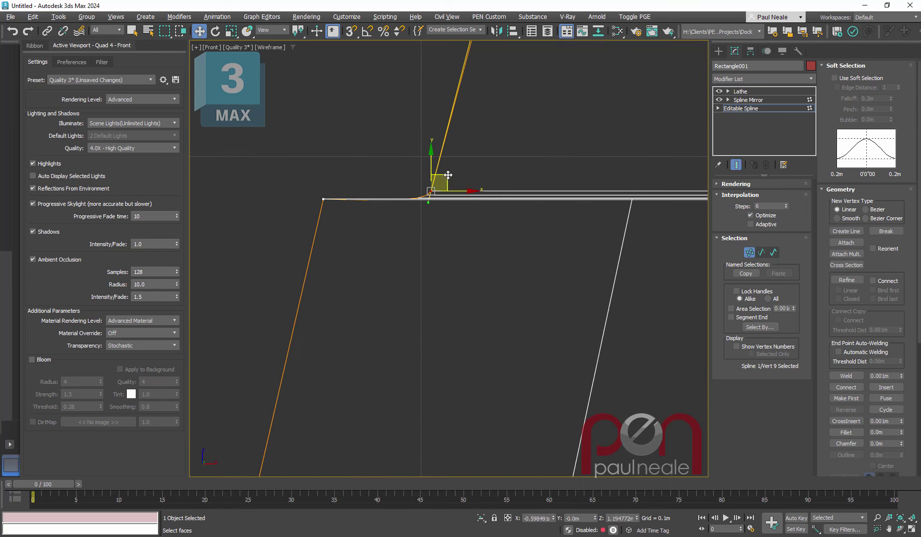
left_click_drag(428, 203, 379, 196)
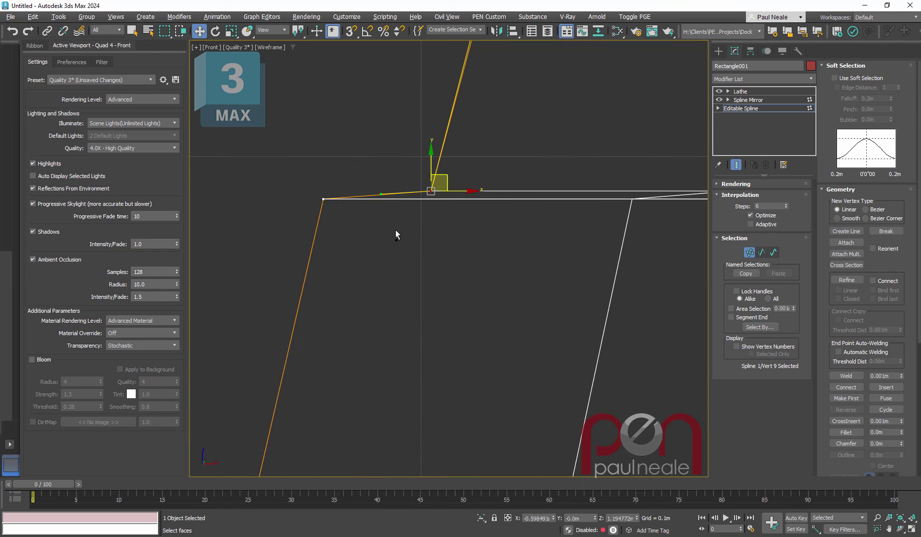
Align the upper handle of this band's lower inner vertex with the lower step segment to straighten it.
scroll(385, 319, "down", 5)
middle_click_drag(381, 350, 423, 160)
scroll(386, 301, "up", 3)
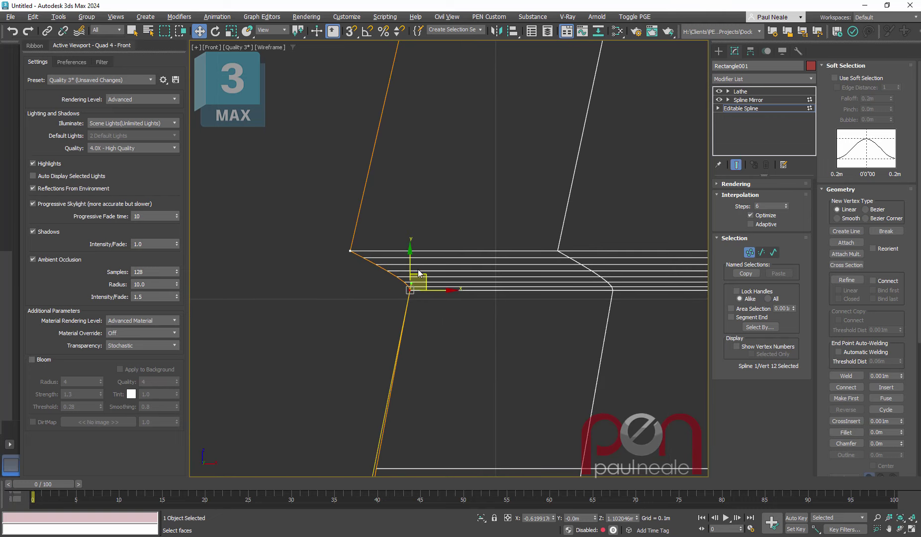
scroll(416, 282, "up", 5)
left_click_drag(396, 286, 316, 266)
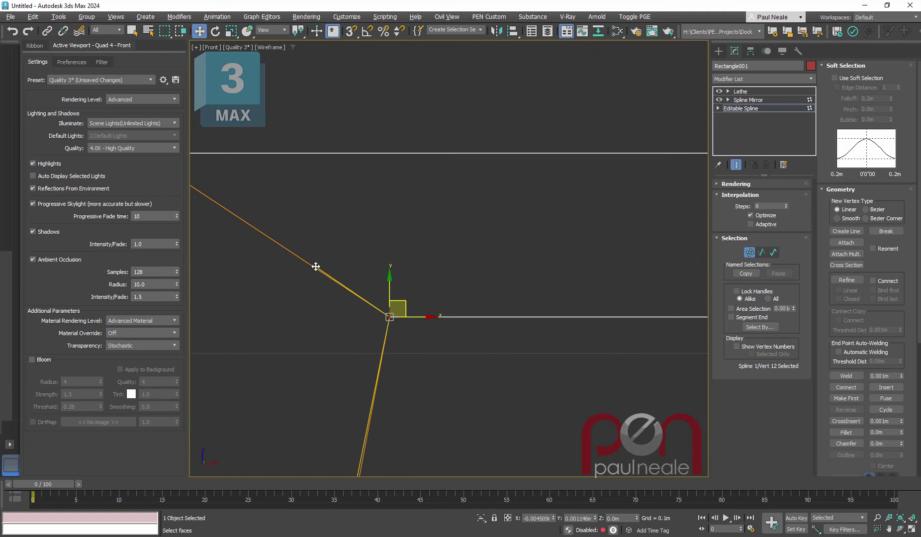
Move this band's lower outer vertex slightly downward to flatten the lower step, and check the full barrel profile.
scroll(329, 263, "down", 7)
middle_click_drag(321, 294, 397, 291)
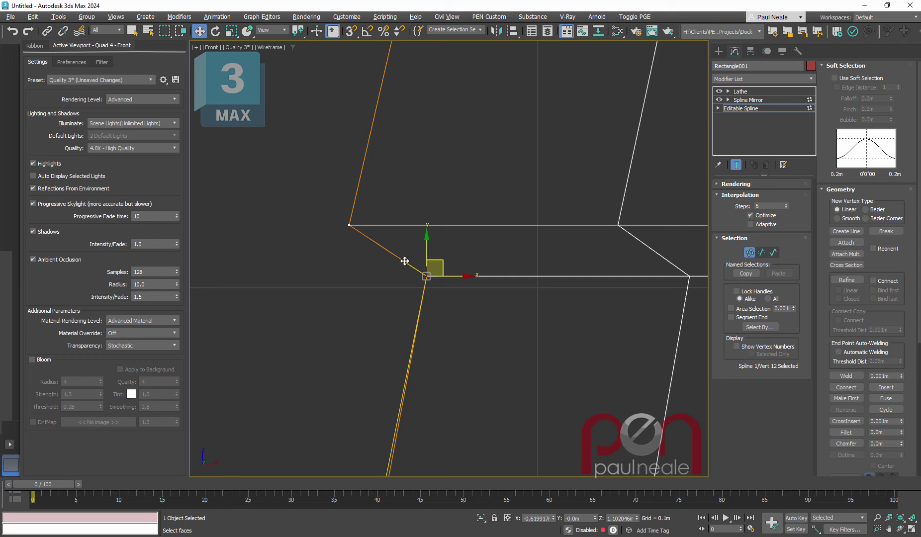
left_click_drag(404, 261, 349, 234)
scroll(365, 267, "down", 7)
scroll(374, 330, "down", 4)
middle_click_drag(401, 315, 390, 270)
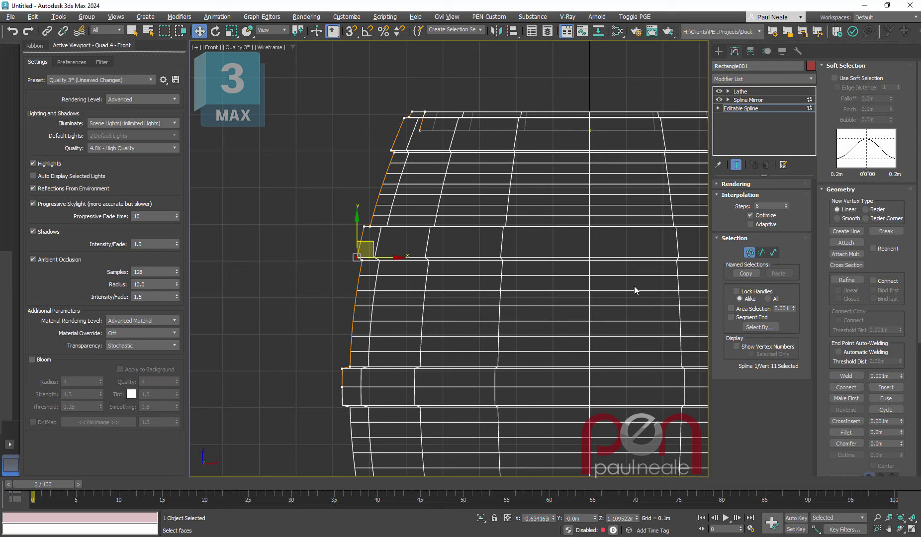
middle_click_drag(472, 281, 464, 276)
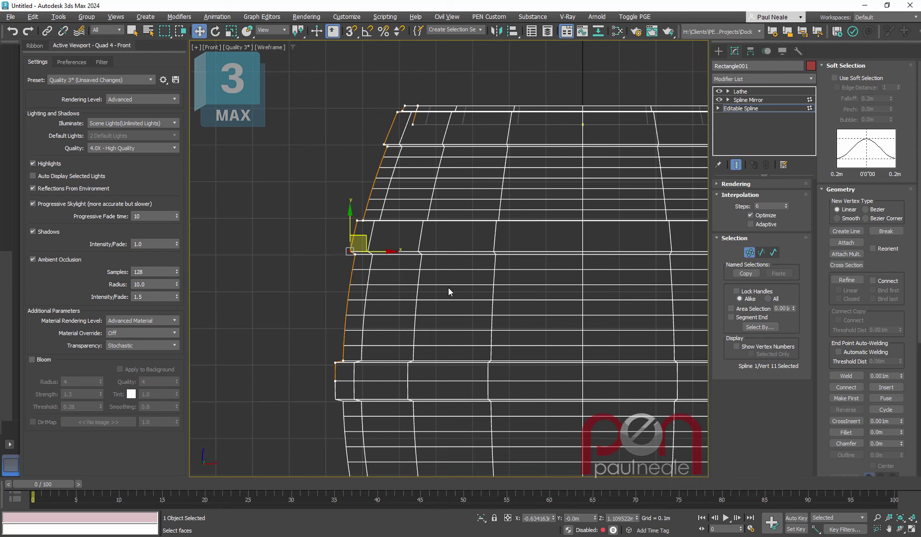
Finish vertex editing and inspect the whole barrel in a perspective view with shaded surfaces and visible edges.
key("1")
scroll(374, 254, "down", 4)
middle_click_drag(403, 277, 399, 270)
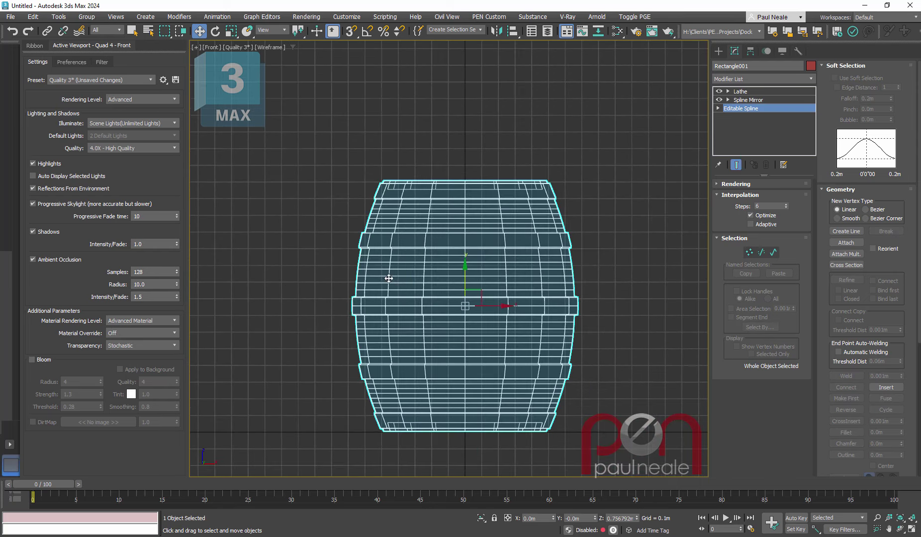
key("p")
scroll(409, 277, "up", 3)
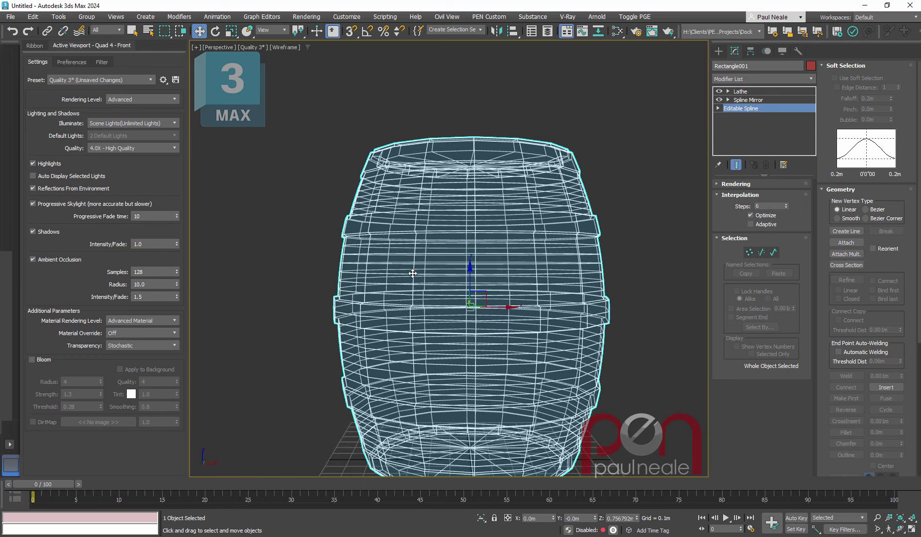
key("F3")
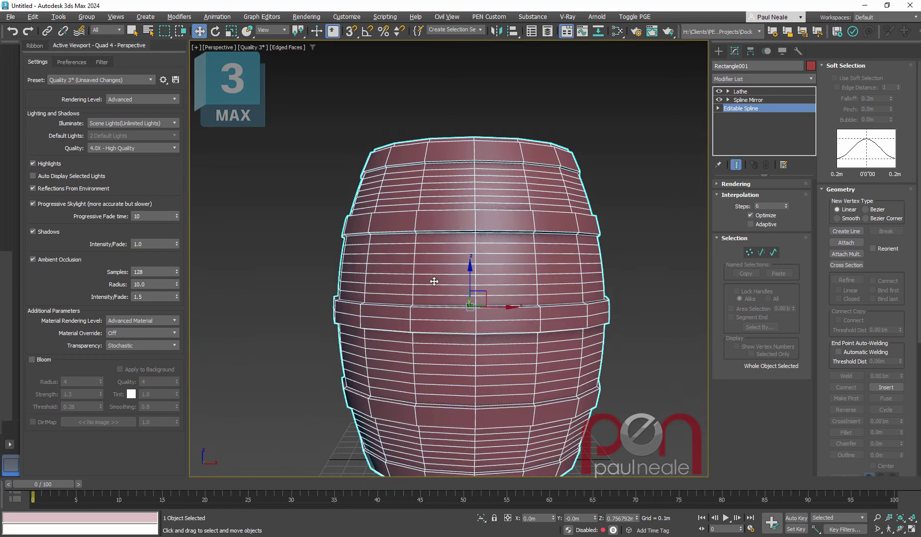
mouse_move(432, 278)
middle_mouse_down("alt")
mouse_move(411, 294)
mouse_move(434, 277)
mouse_move(439, 238)
middle_mouse_up("alt")
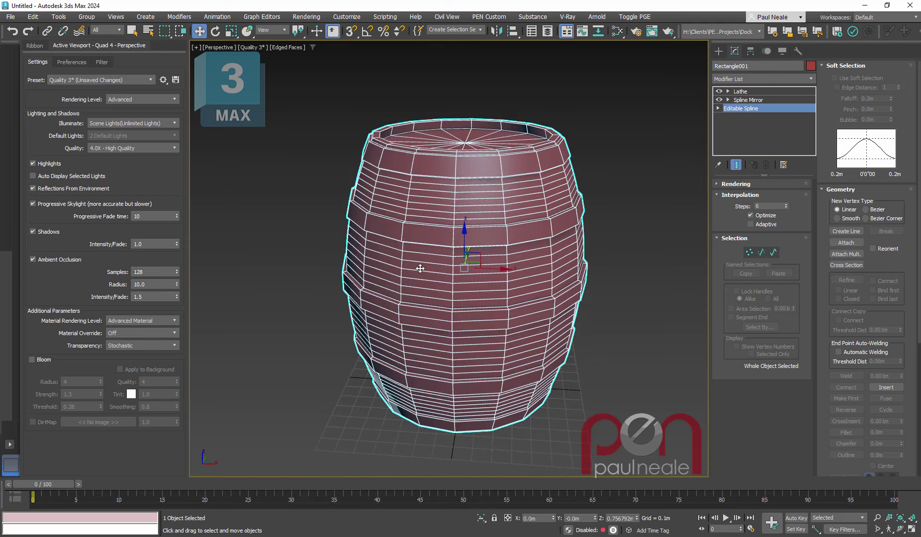
middle_click_drag(421, 268, 445, 286, "alt")
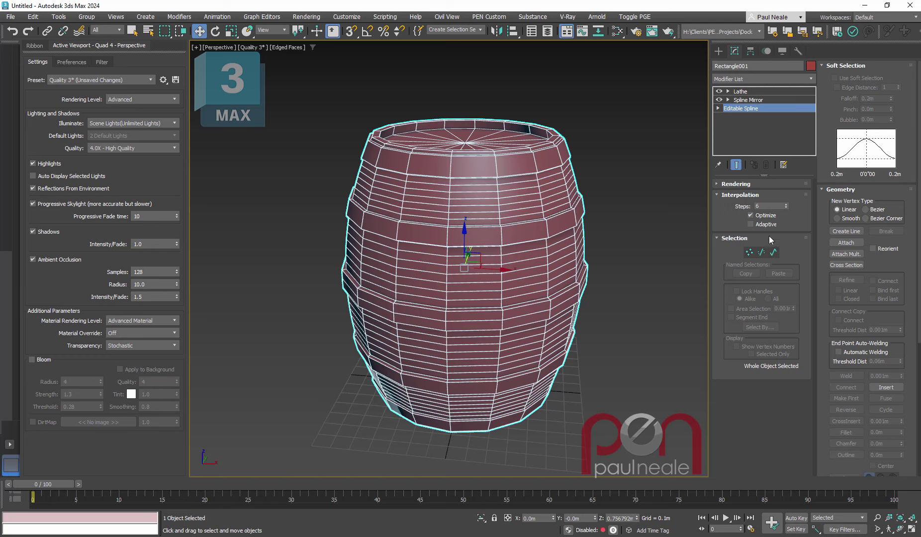
Reduce the base spline's interpolation steps to 0 to simplify the barrel's horizontal segmentation, checking the shape from several angles.
left_click(787, 208)
left_click(785, 208)
left_click(786, 208)
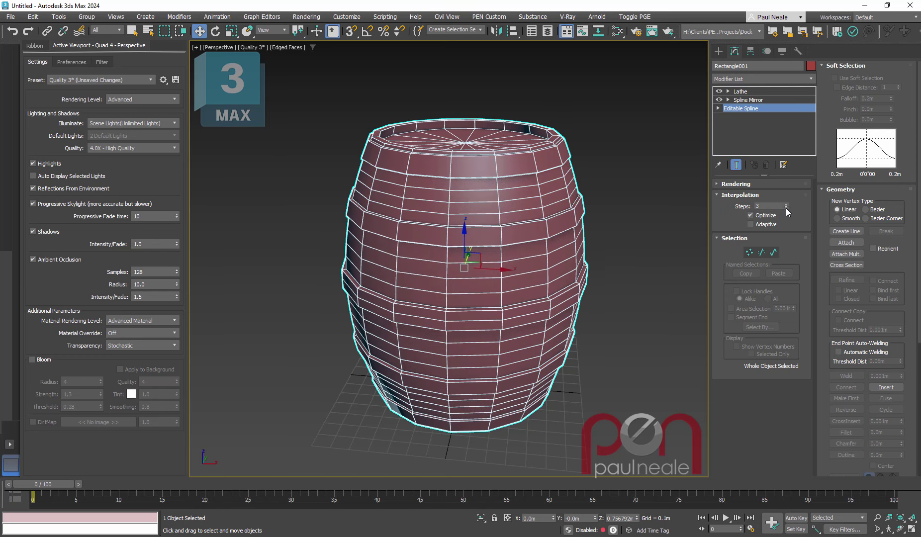
left_click(787, 208)
left_click(786, 208)
left_click(787, 208)
middle_click_drag(583, 270, 618, 260, "alt")
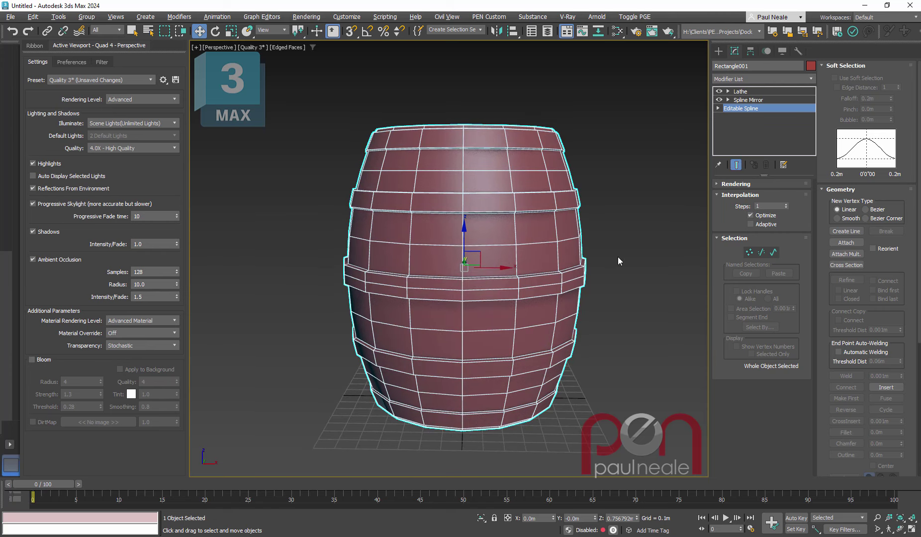
left_click(787, 208)
middle_click_drag(466, 255, 498, 274, "alt")
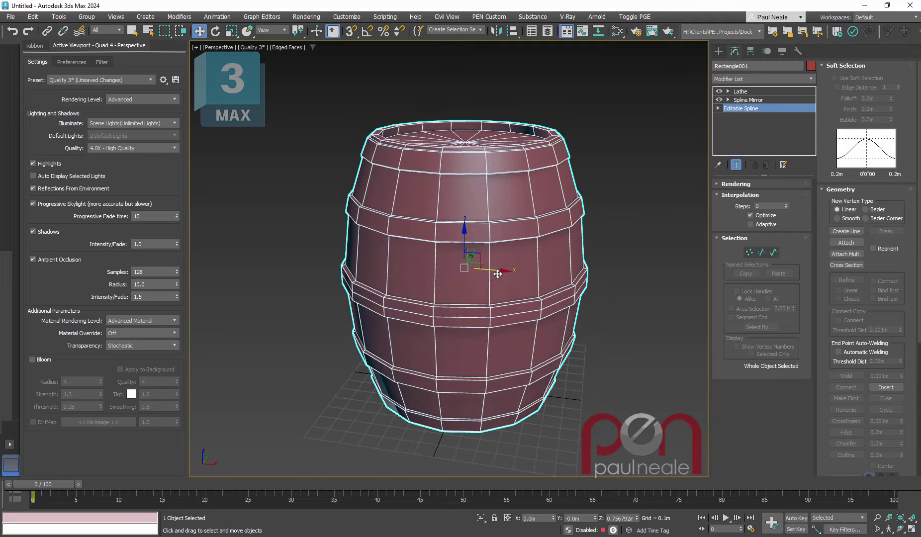